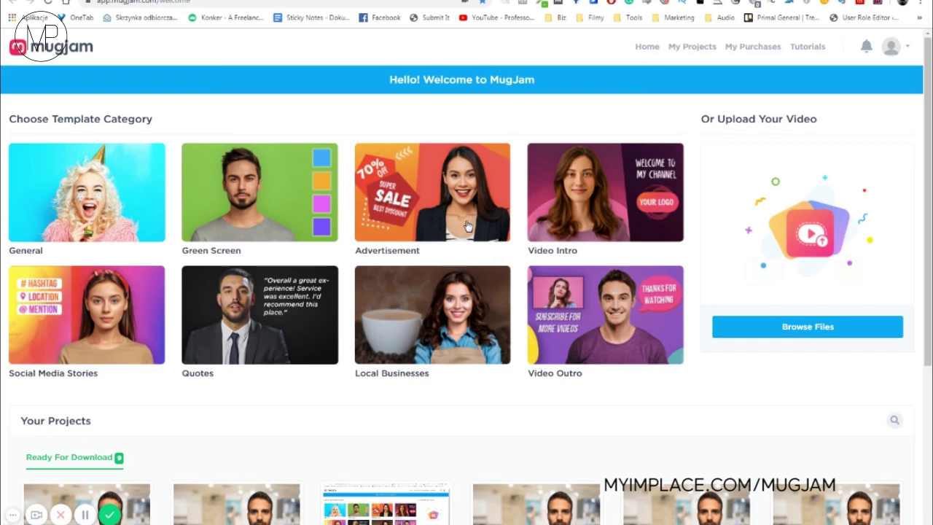
# - Create a Green Background Avatar Video project named 45 from the Green Screen templates
pyautogui.click(282, 211)
pyautogui.scroll(-1, 282, 211)
pyautogui.click(271, 153)
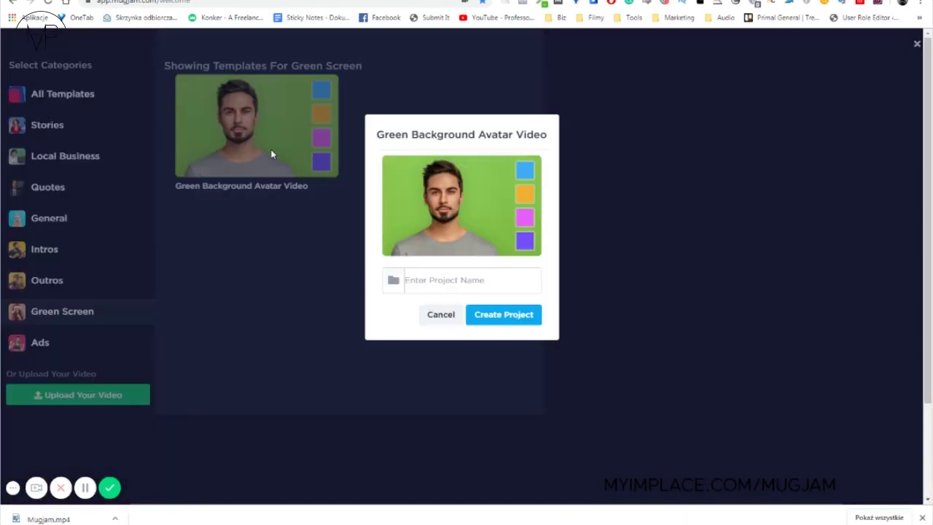
pyautogui.click(437, 286)
pyautogui.write('456')
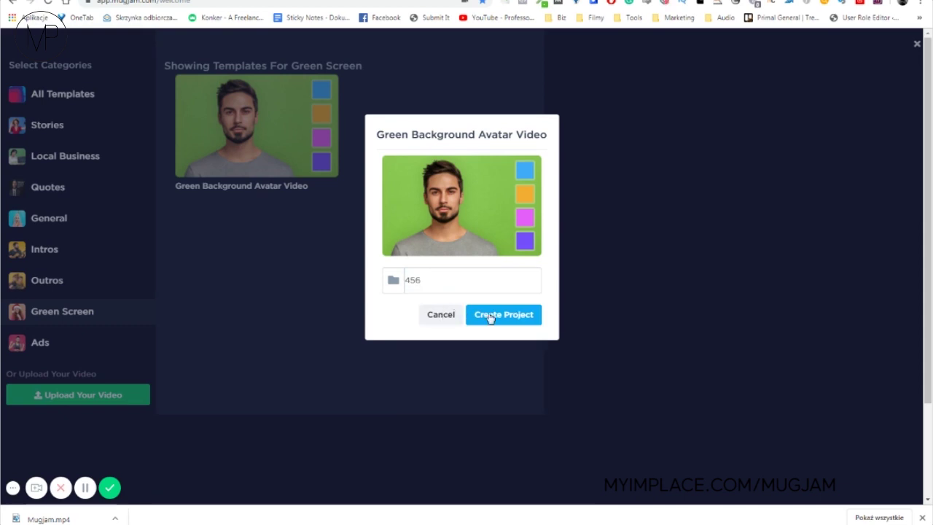
pyautogui.click(507, 320)
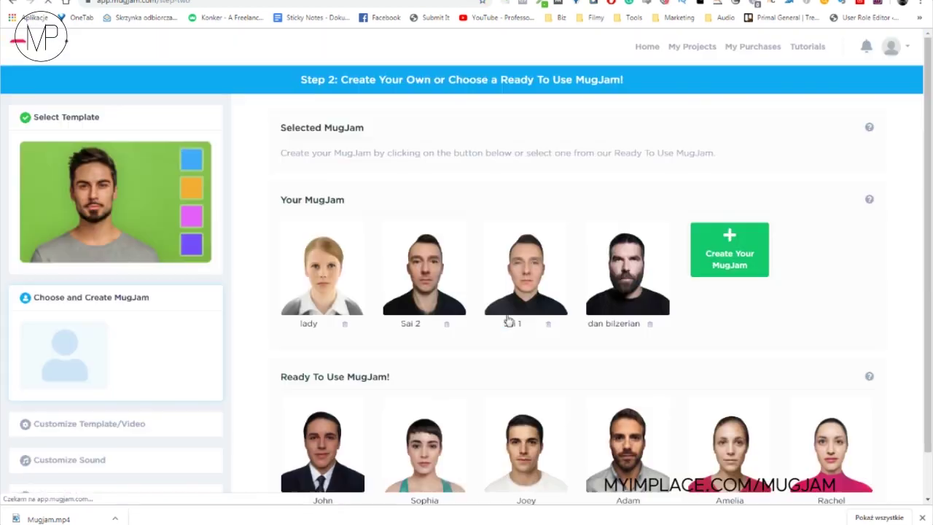
# - Upload a selfie portrait and accept the terms to build a new avatar
pyautogui.click(742, 263)
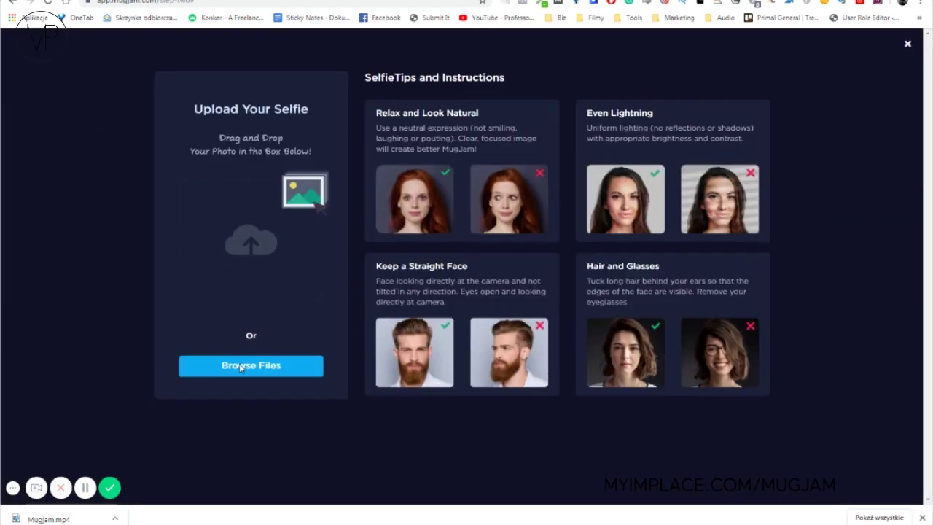
pyautogui.click(242, 364)
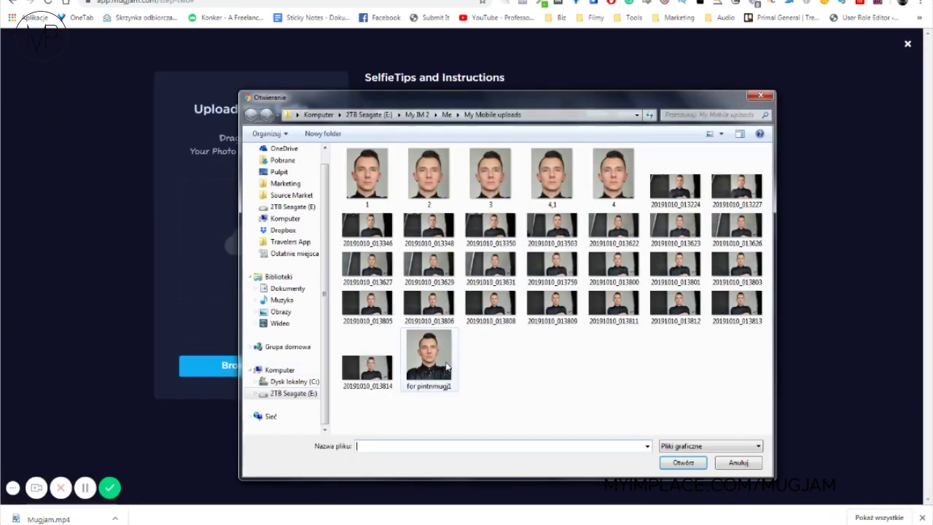
pyautogui.doubleClick(430, 357)
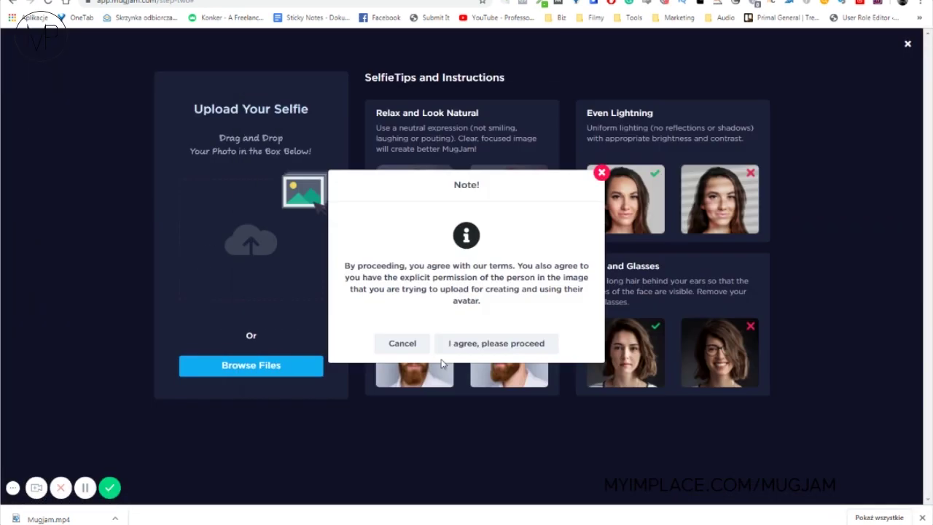
pyautogui.click(508, 344)
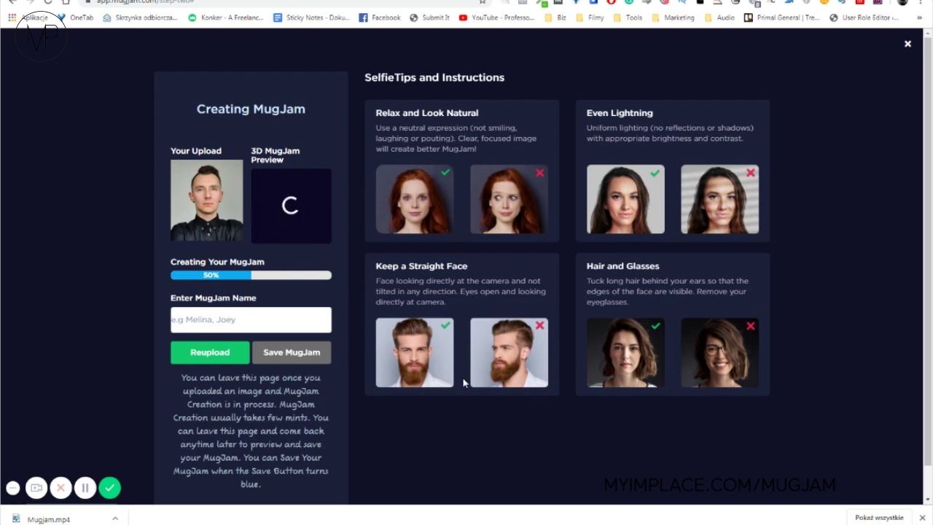
pyautogui.click(84, 488)
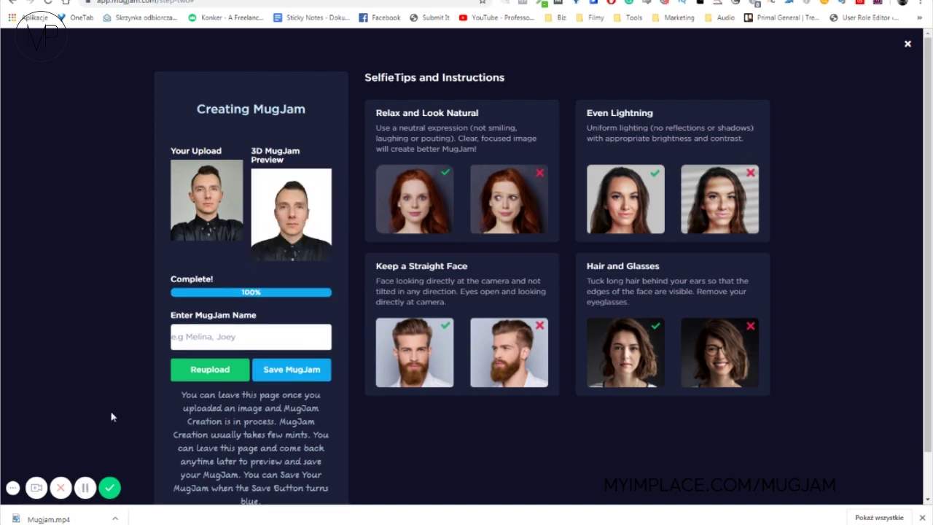
# - Save the new avatar as 789, select it for the video, and continue
pyautogui.click(240, 334)
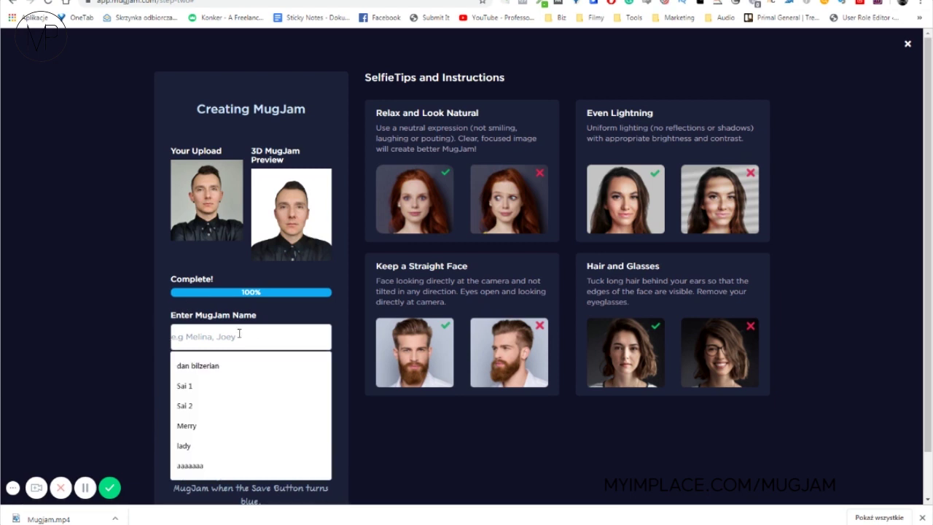
pyautogui.write('789')
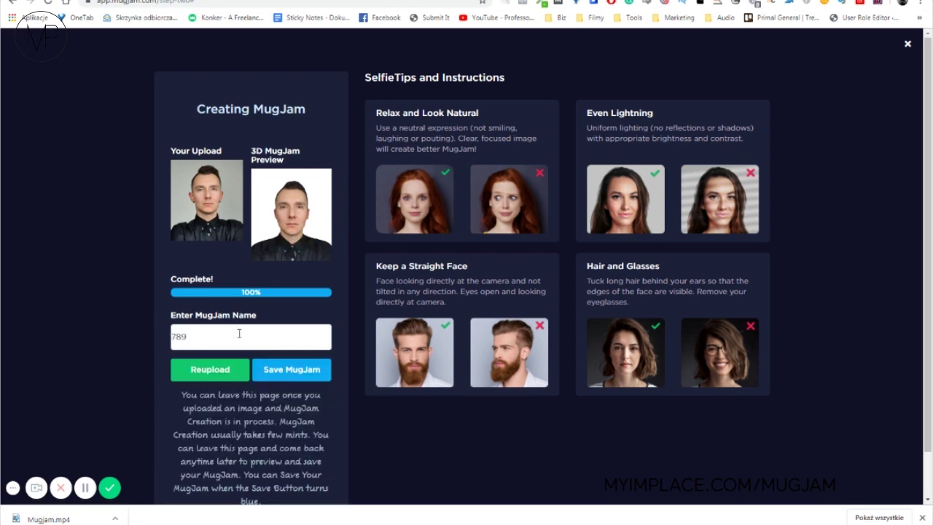
pyautogui.click(290, 375)
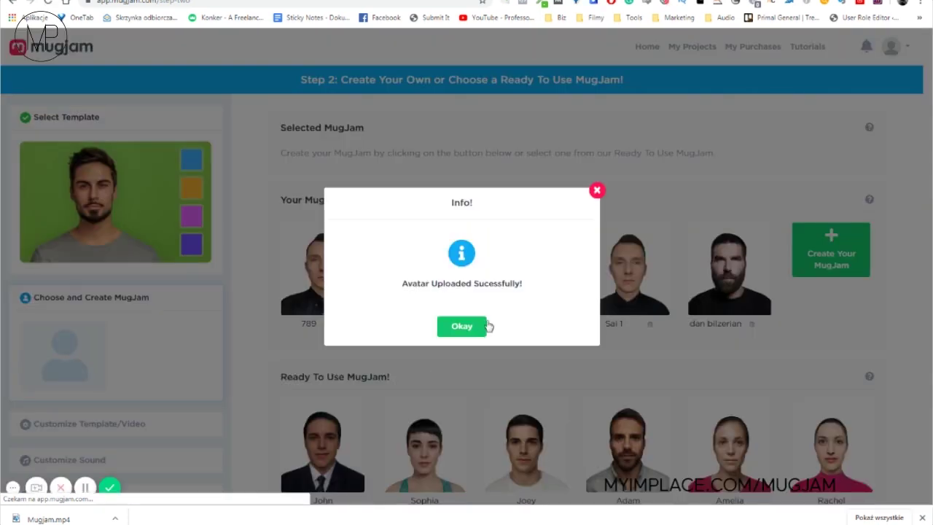
pyautogui.click(477, 327)
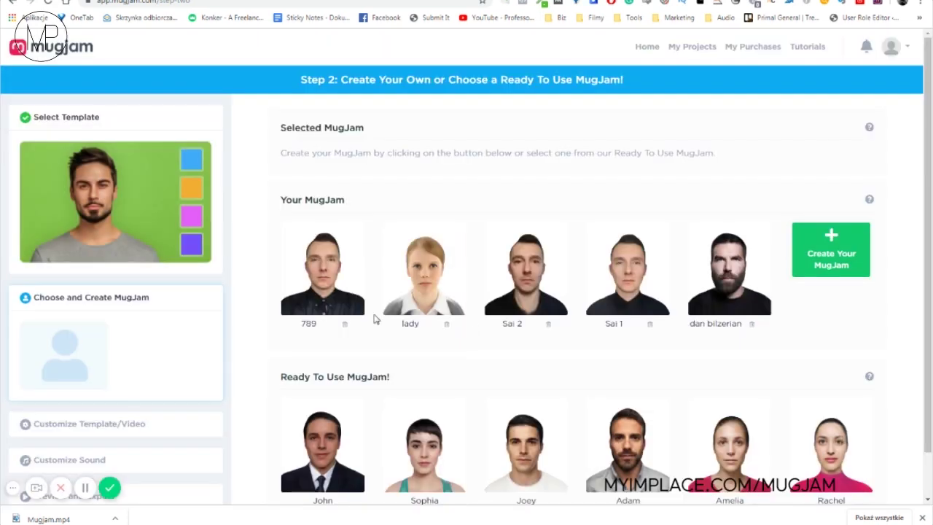
pyautogui.click(358, 298)
pyautogui.click(858, 138)
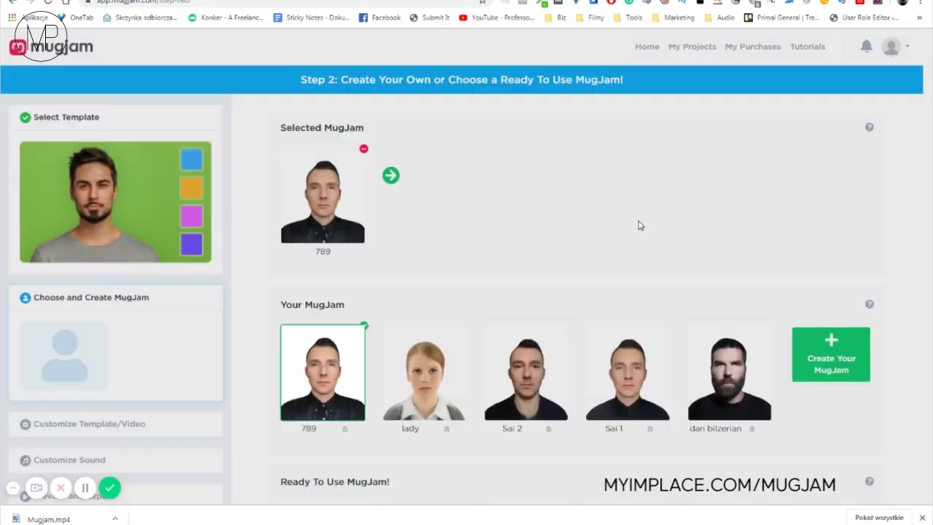
pyautogui.click(391, 177)
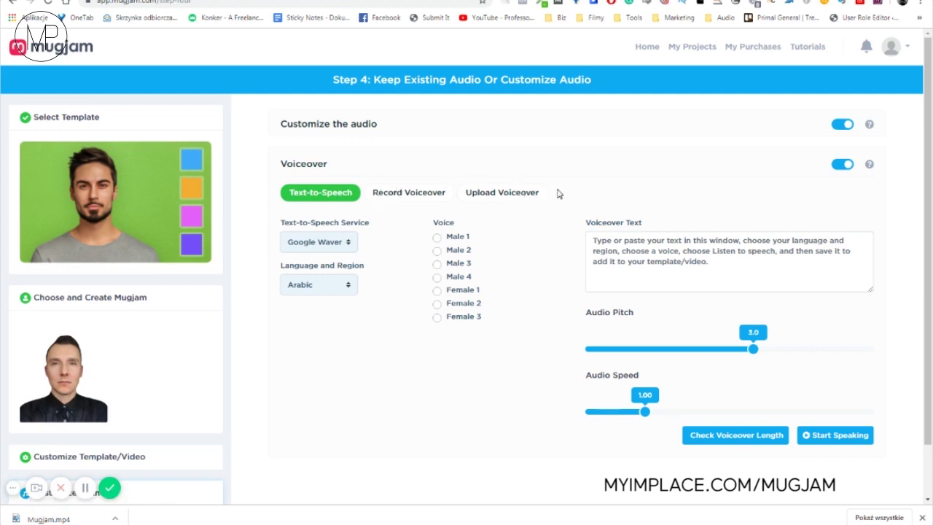
# - Write a short self-introduction greeting as the voiceover and set English (United States)
pyautogui.click(670, 249)
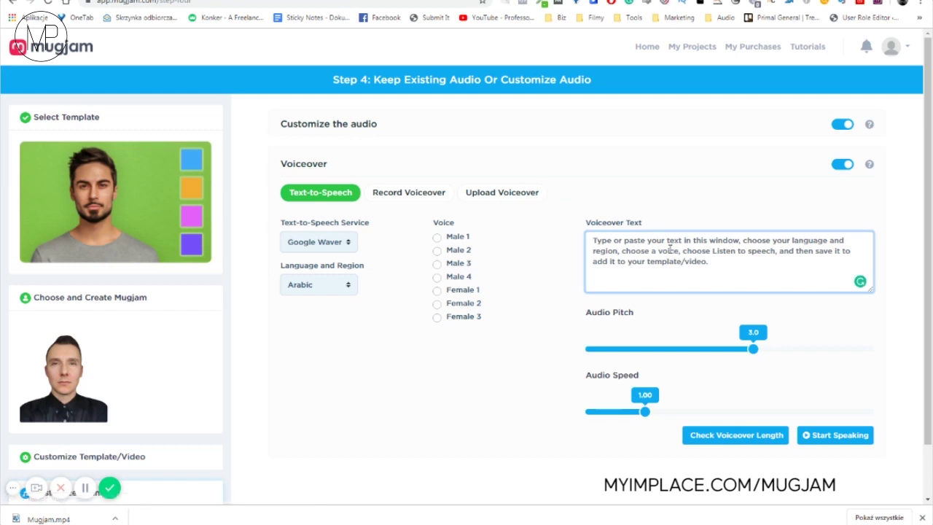
pyautogui.write('H')
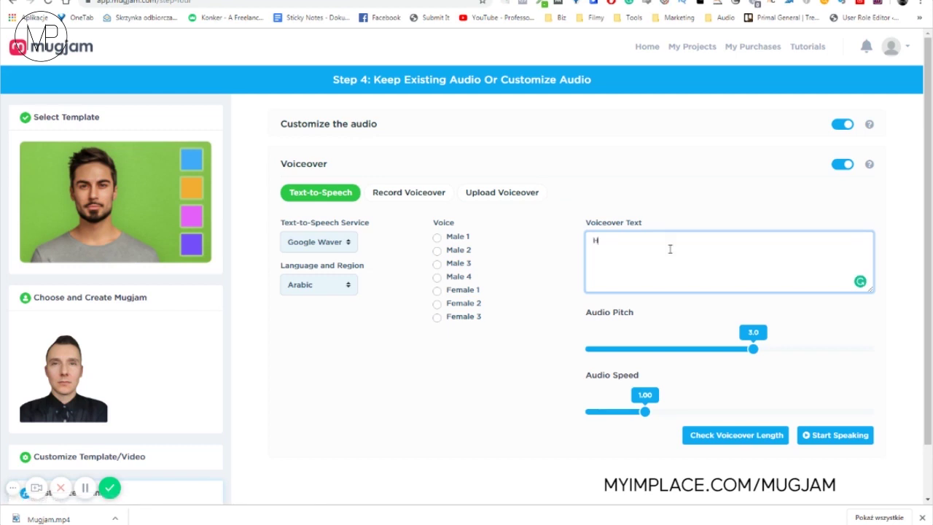
pyautogui.write('i, this is Luke. How are yo mate?')
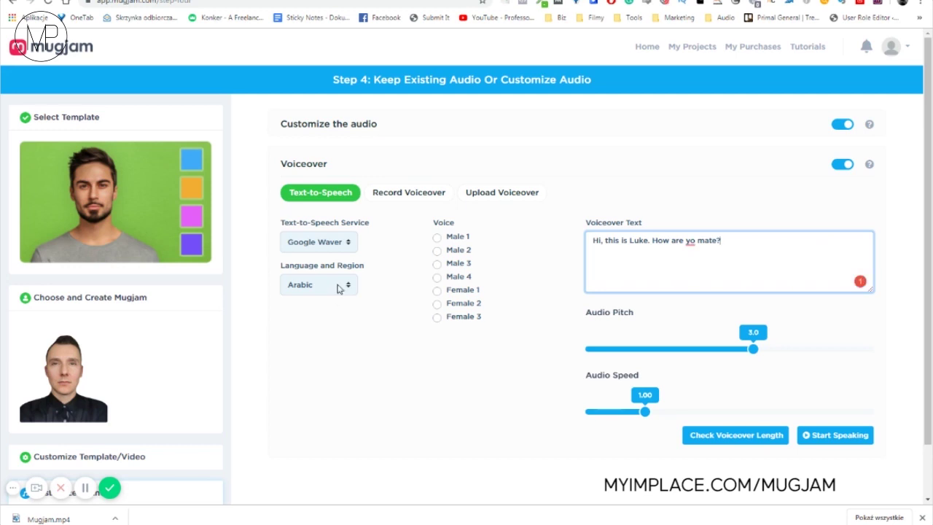
pyautogui.click(339, 289)
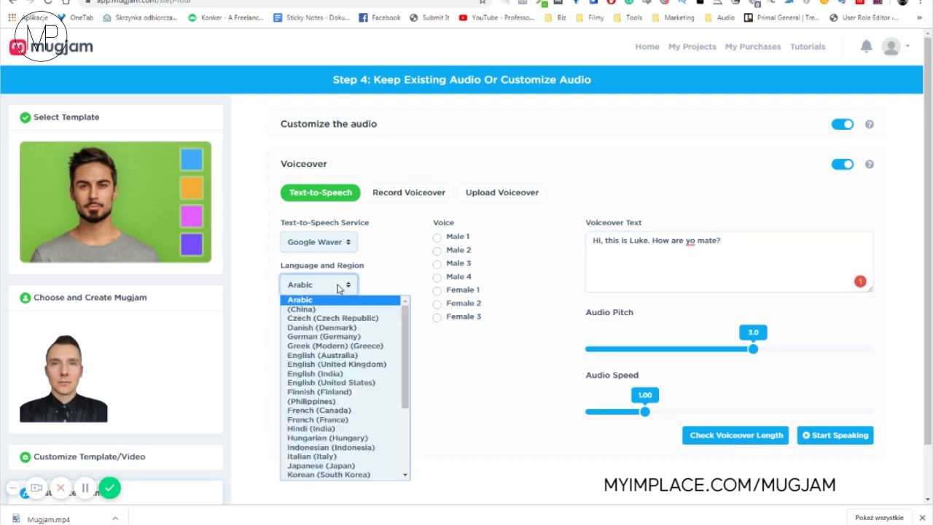
pyautogui.scroll(-5, 339, 395)
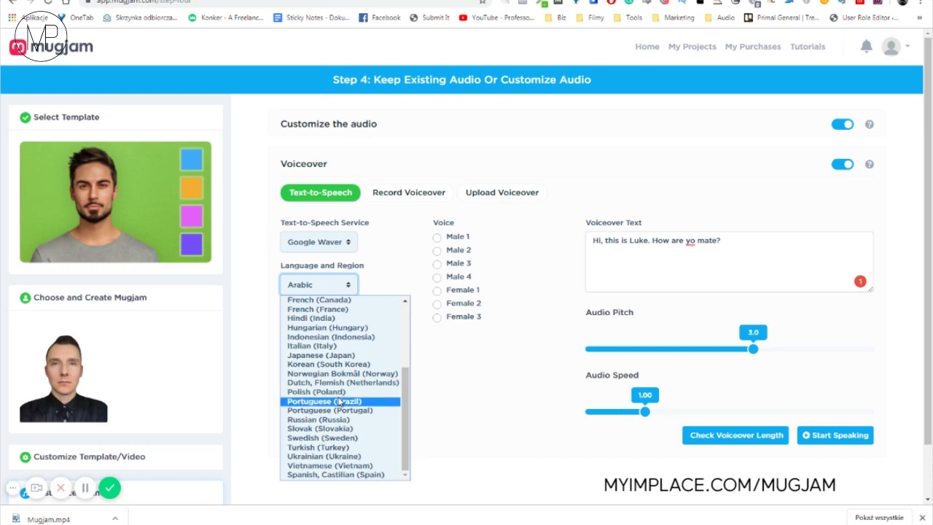
pyautogui.scroll(5, 339, 398)
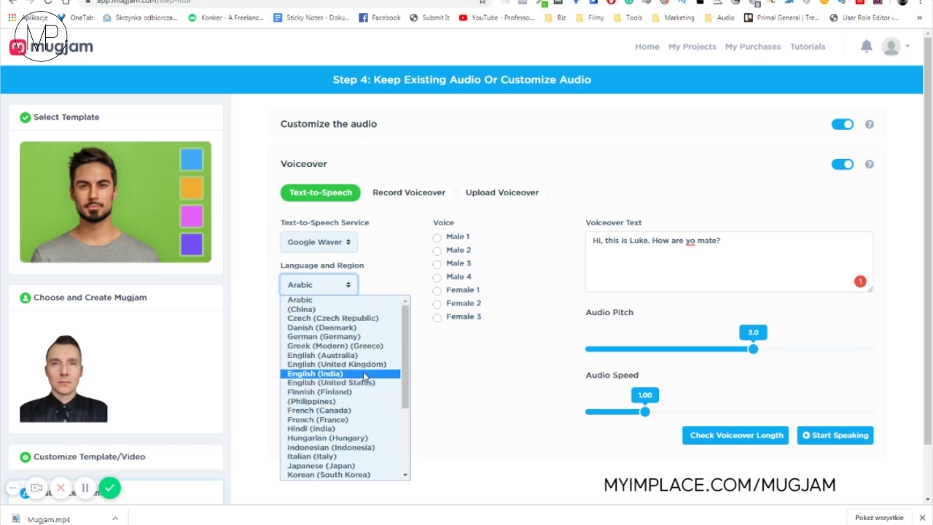
pyautogui.click(332, 382)
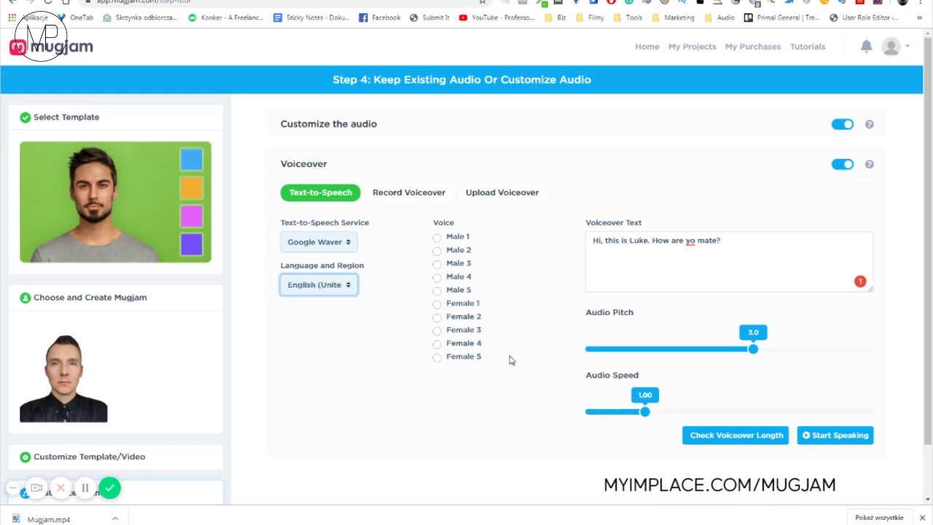
# - Use the Male 2 voice, preview it, correct 'yo' to 'you', and proceed
pyautogui.click(438, 251)
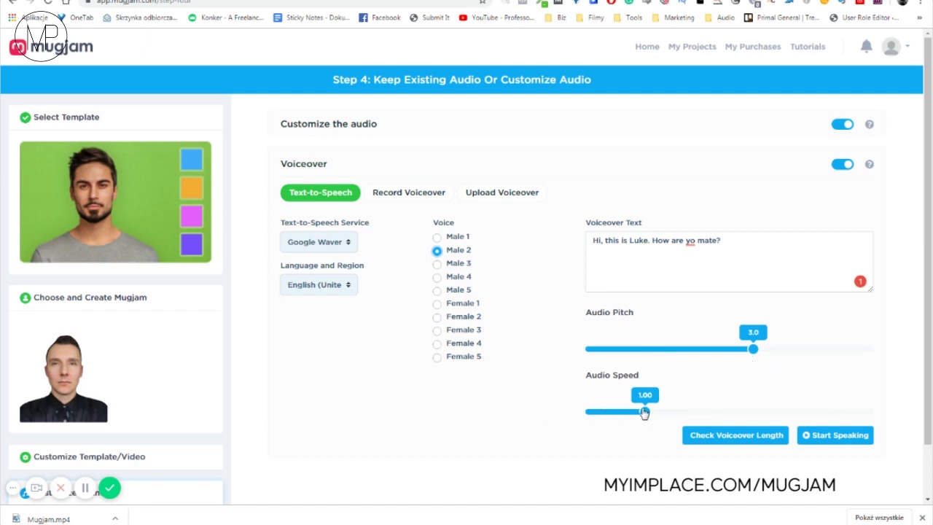
pyautogui.click(840, 440)
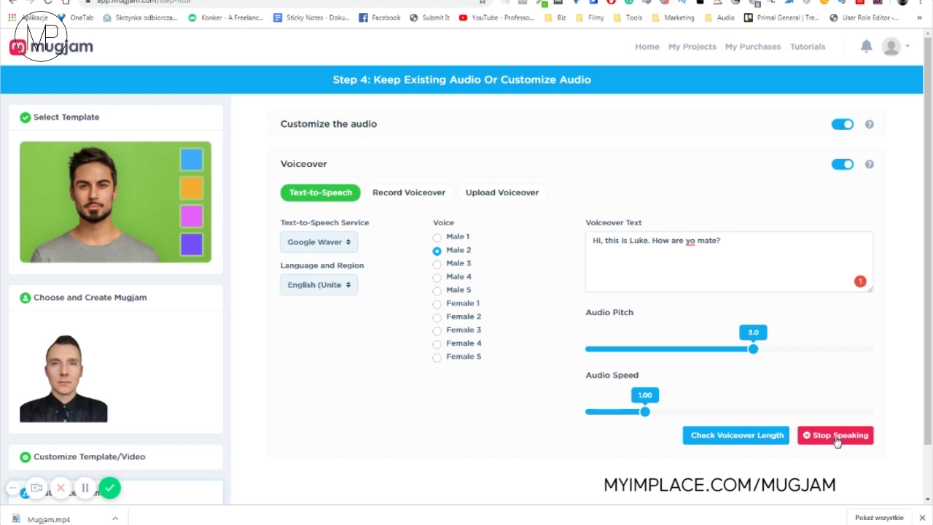
pyautogui.click(837, 442)
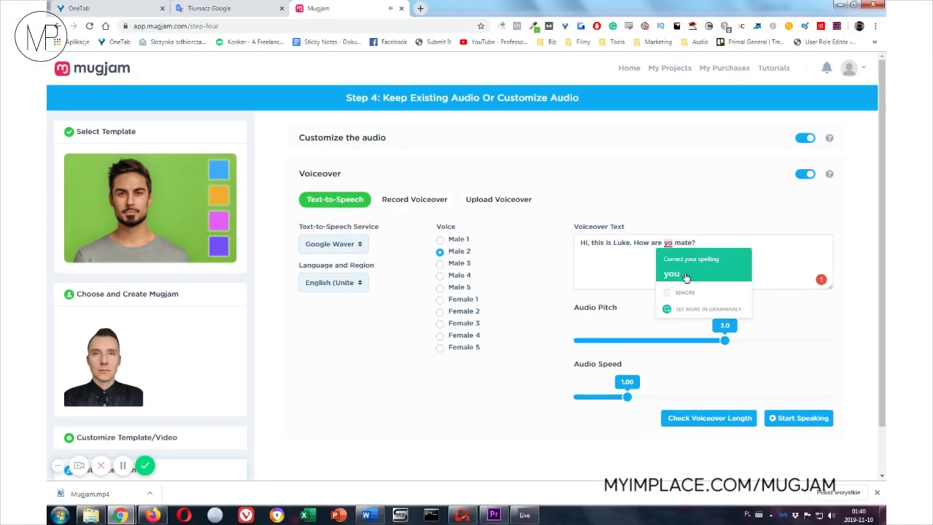
pyautogui.click(728, 271)
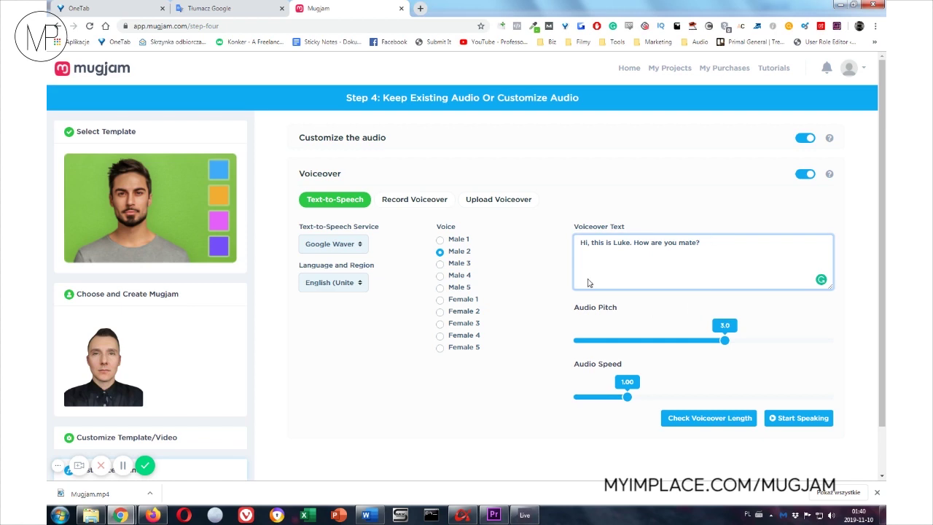
pyautogui.scroll(-1, 661, 352)
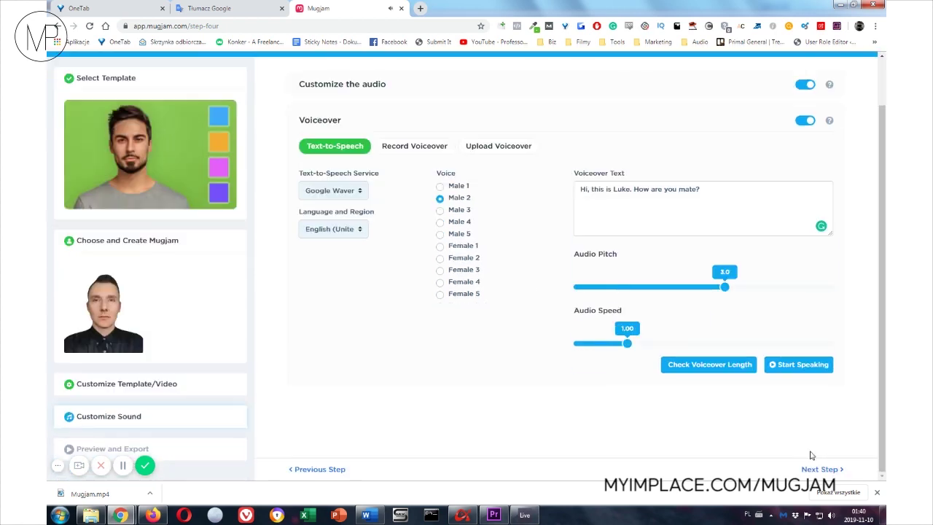
pyautogui.click(813, 472)
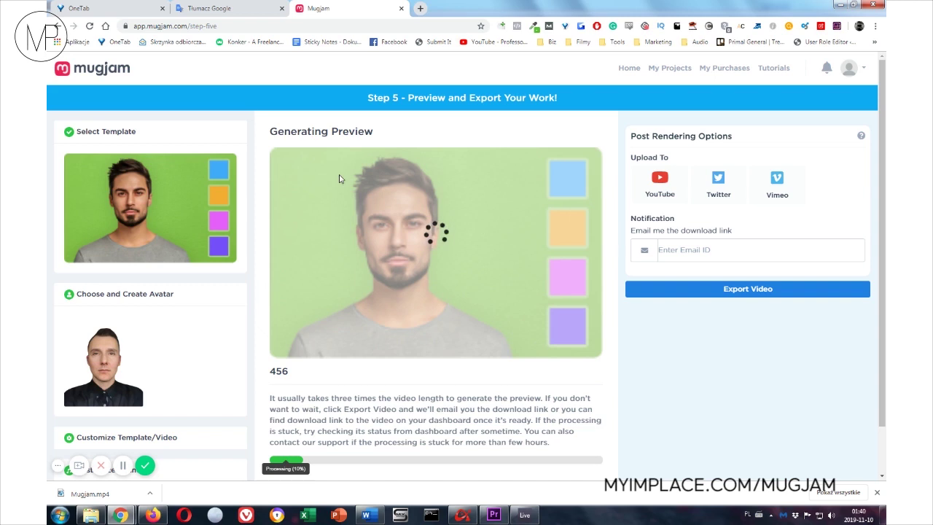
# - Open the MugJam home page in a new tab and check the first ready project's options
pyautogui.rightClick(96, 67)
pyautogui.click(124, 71)
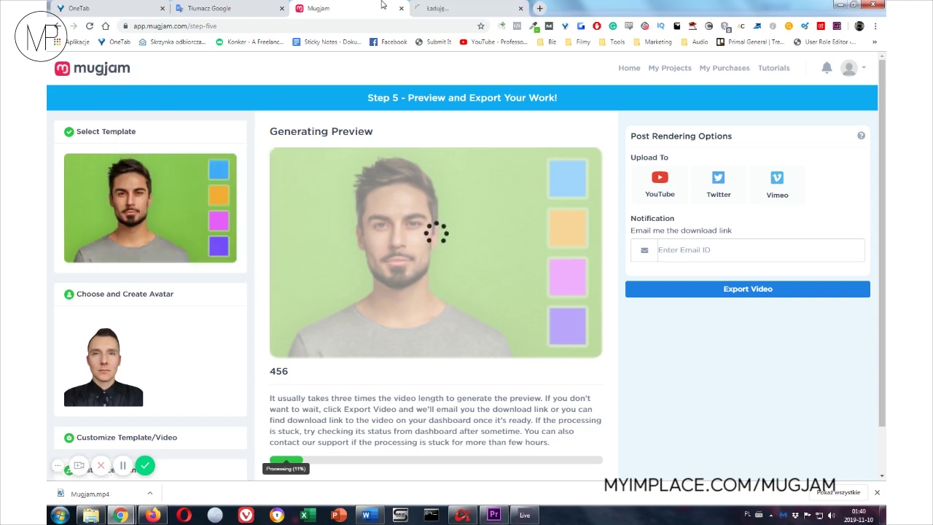
pyautogui.click(464, 6)
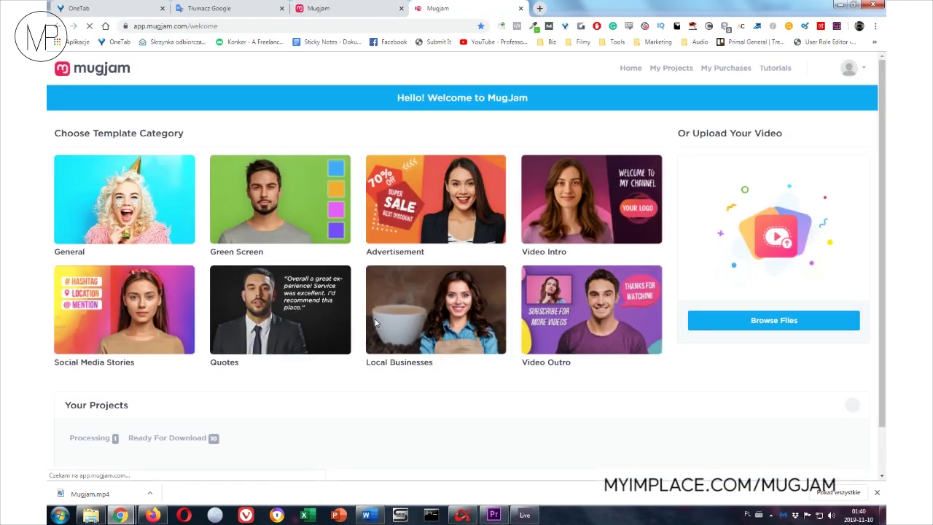
pyautogui.scroll(-2, 291, 324)
pyautogui.click(173, 323)
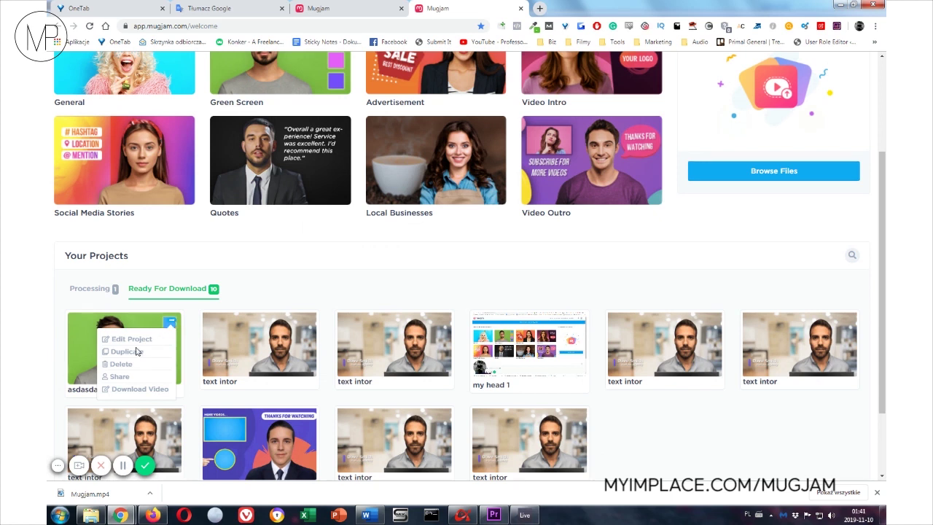
pyautogui.click(410, 280)
pyautogui.scroll(2, 410, 280)
# - Back on the preview page, play the 456 preview and export the video
pyautogui.hotkey('ctrl', 'shift', 'Tab')
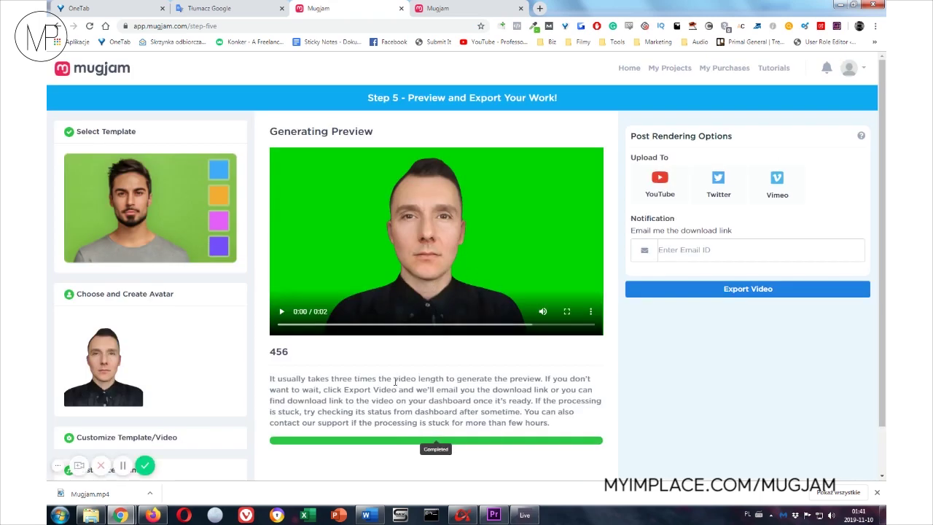
pyautogui.click(282, 311)
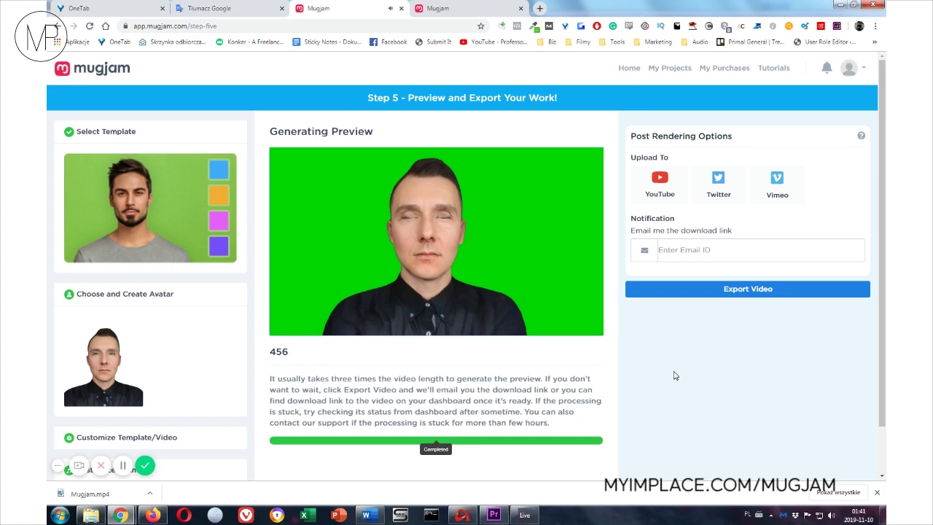
pyautogui.click(739, 296)
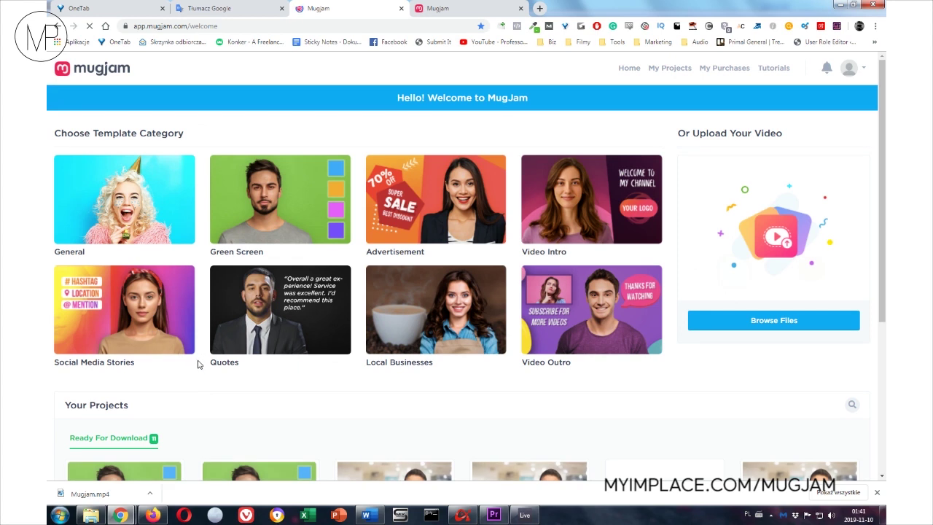
# - Download the 456 video as converted-pE456.mp4, watch it in the media player, then close it
pyautogui.scroll(-3, 197, 364)
pyautogui.scroll(-1, 197, 364)
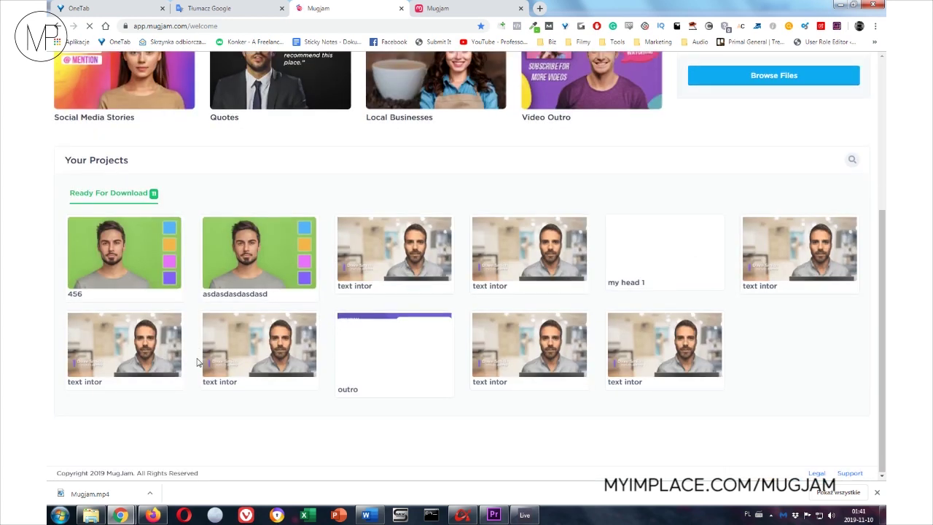
pyautogui.click(145, 293)
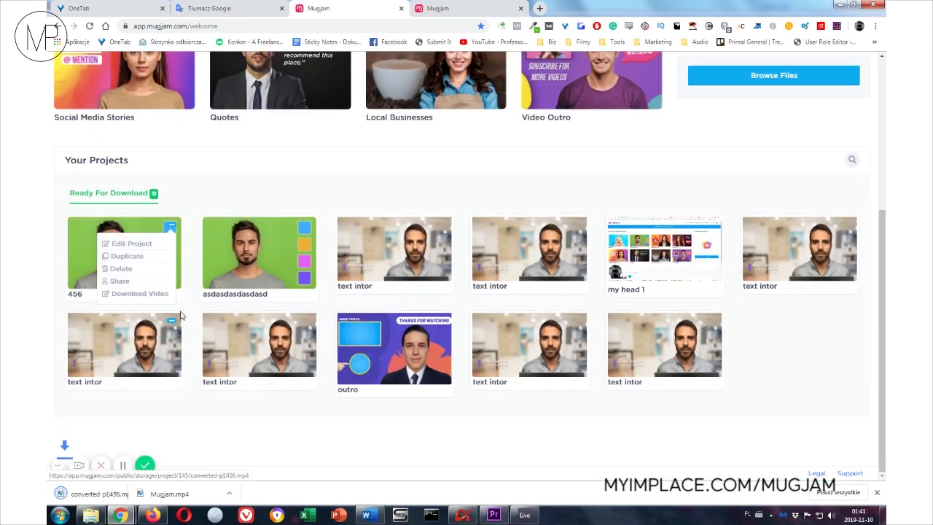
pyautogui.click(99, 494)
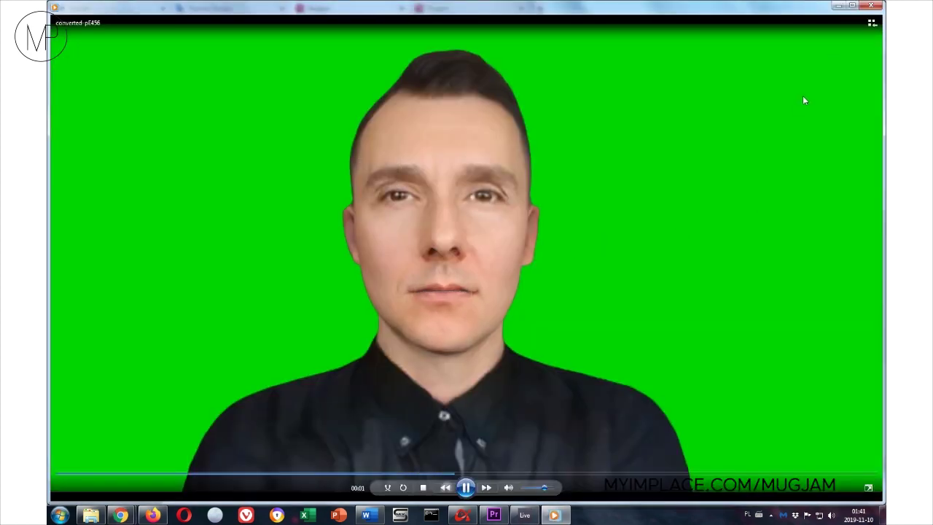
pyautogui.click(870, 6)
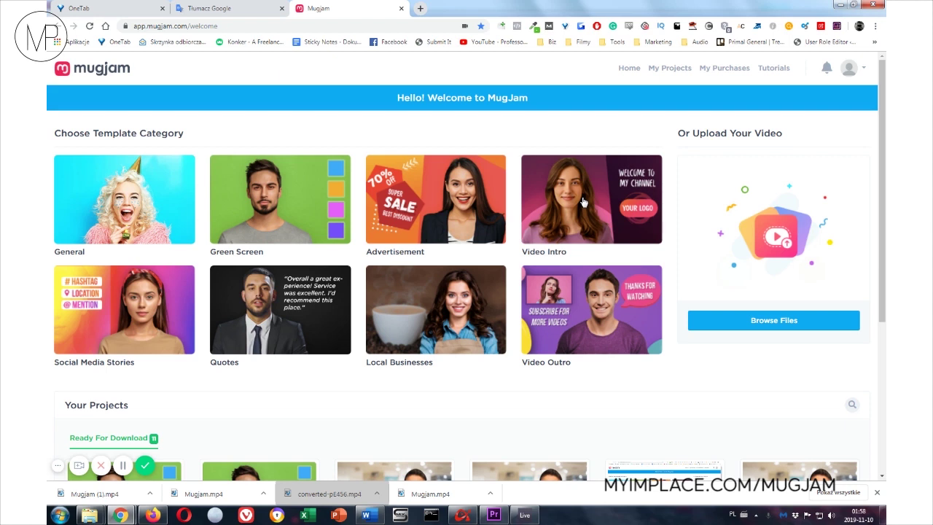
# - Find the Hair Salon template under Local Business and play its preview
pyautogui.click(614, 313)
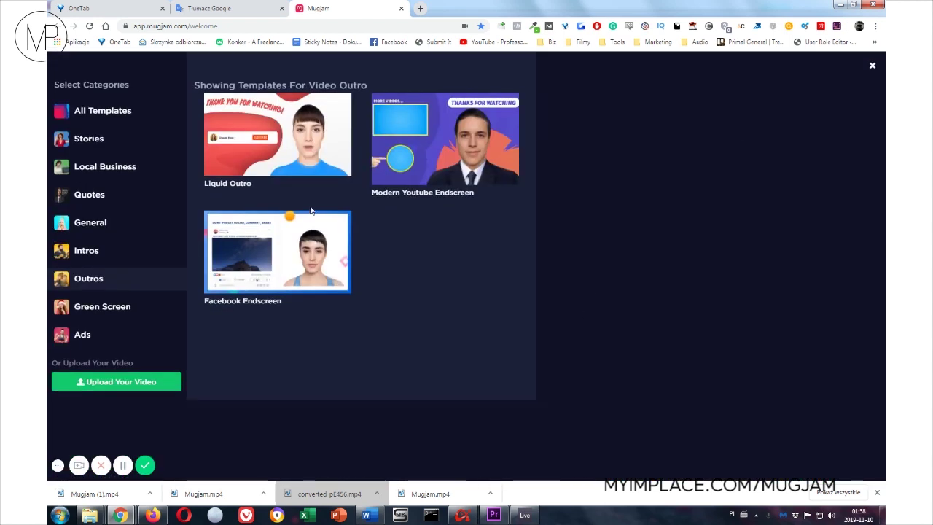
pyautogui.click(109, 168)
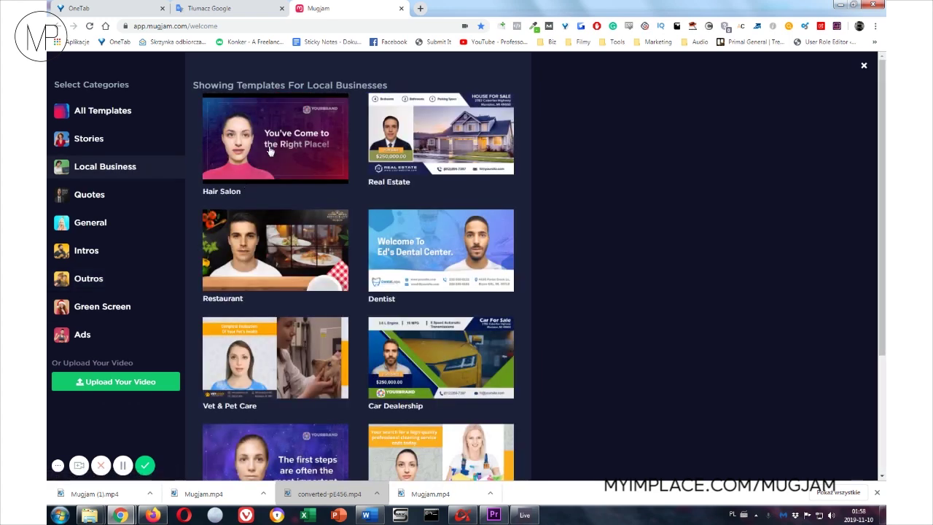
pyautogui.click(274, 146)
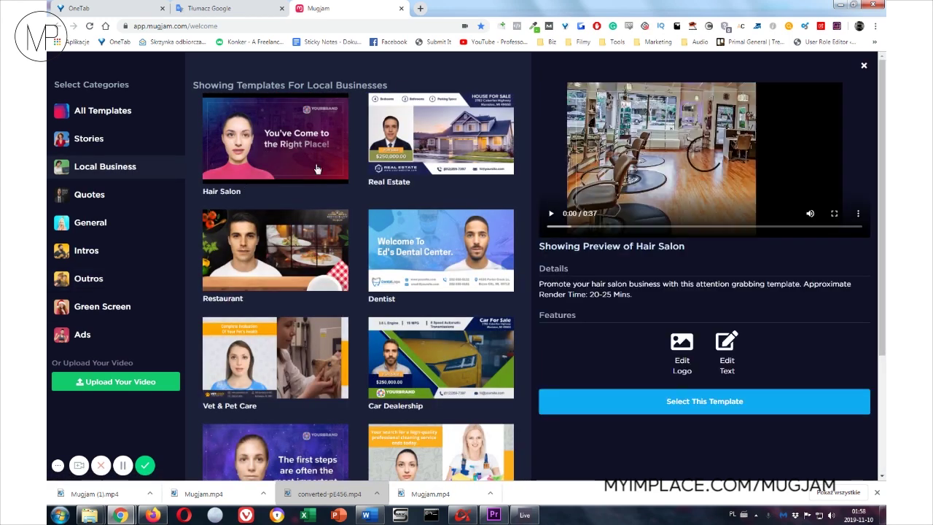
pyautogui.click(552, 215)
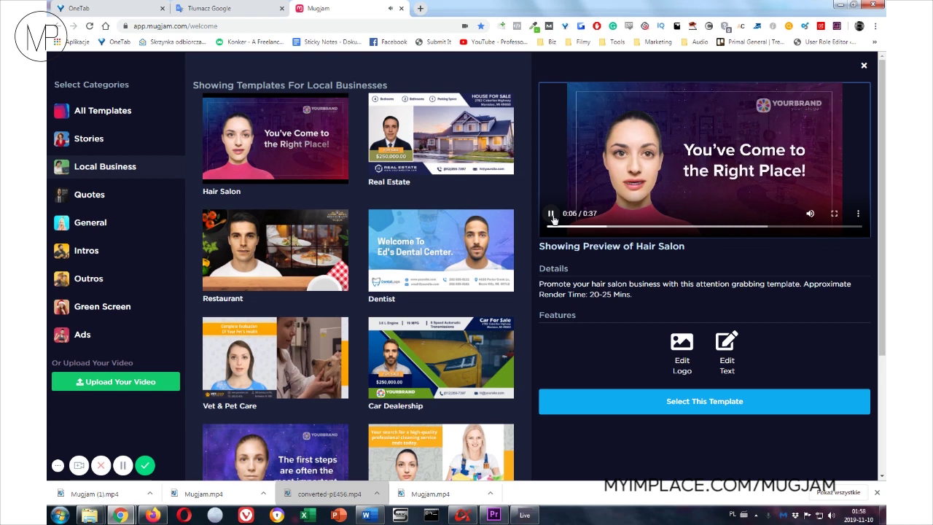
pyautogui.click(553, 218)
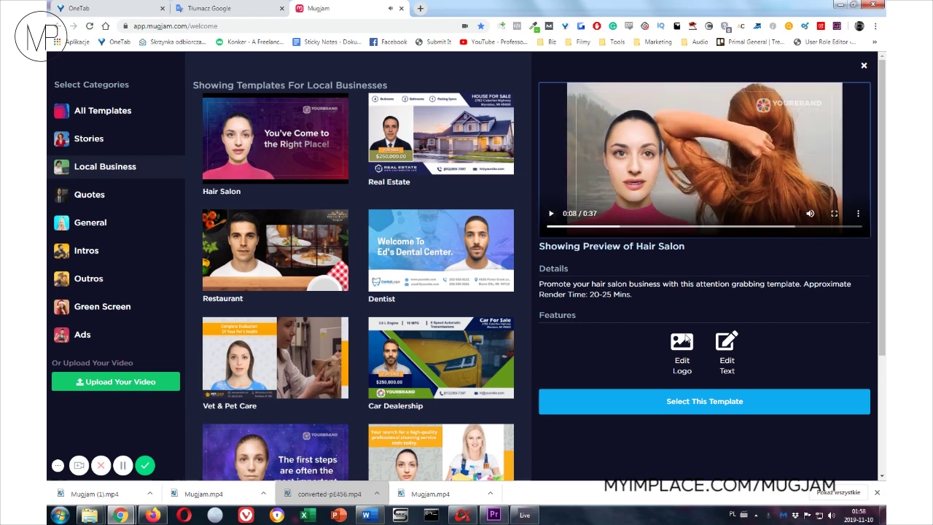
# - Start a project named pk from the Hair Salon template and continue to customization
pyautogui.click(702, 402)
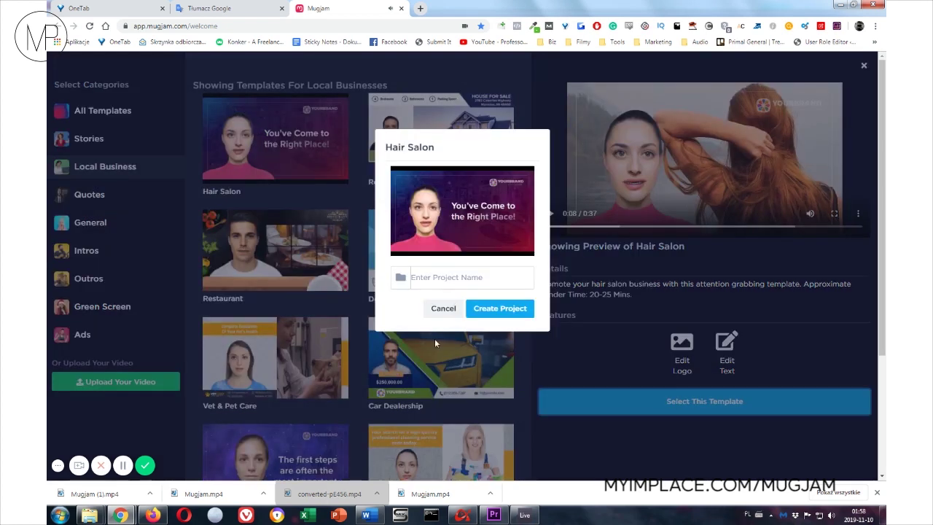
pyautogui.click(469, 280)
pyautogui.write('pkjkoo')
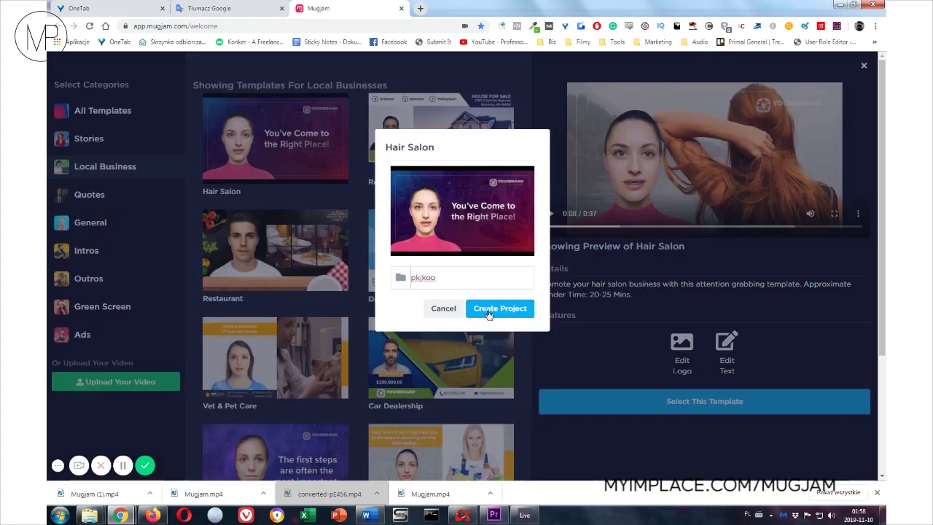
pyautogui.click(490, 312)
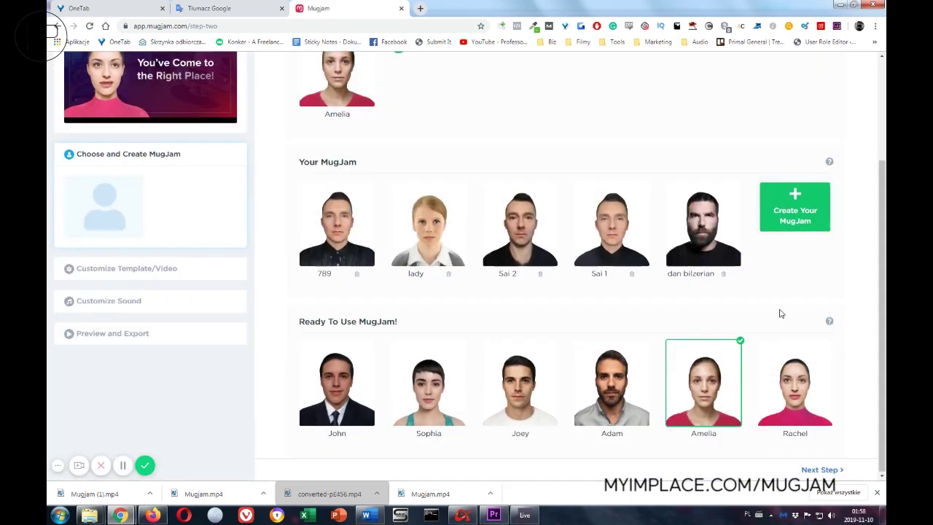
pyautogui.click(823, 471)
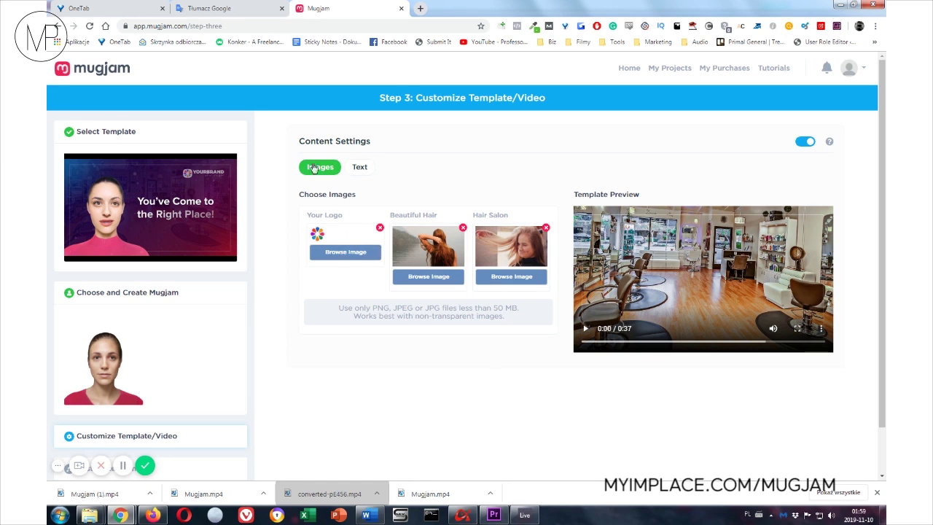
# - Review the website, phone number and street address text fields unchanged, then continue to audio
pyautogui.click(359, 167)
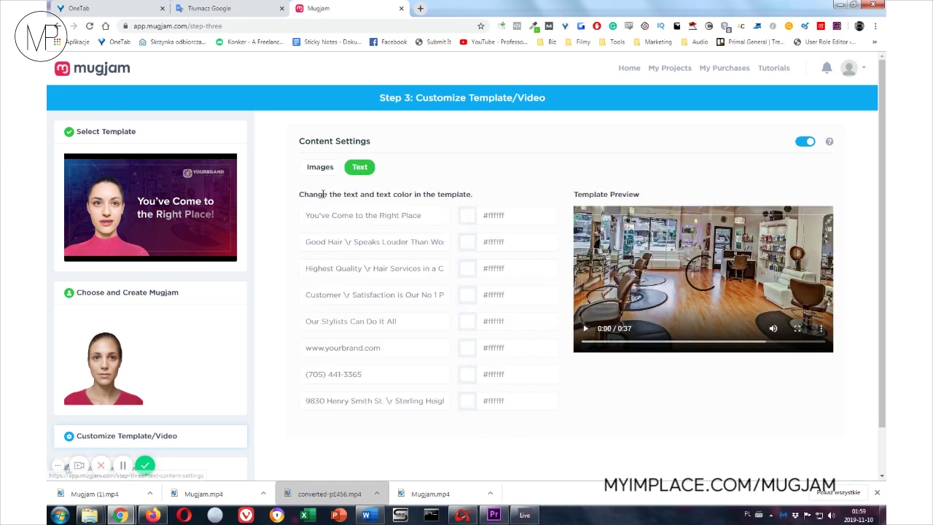
pyautogui.moveTo(408, 350); pyautogui.dragTo(318, 350)
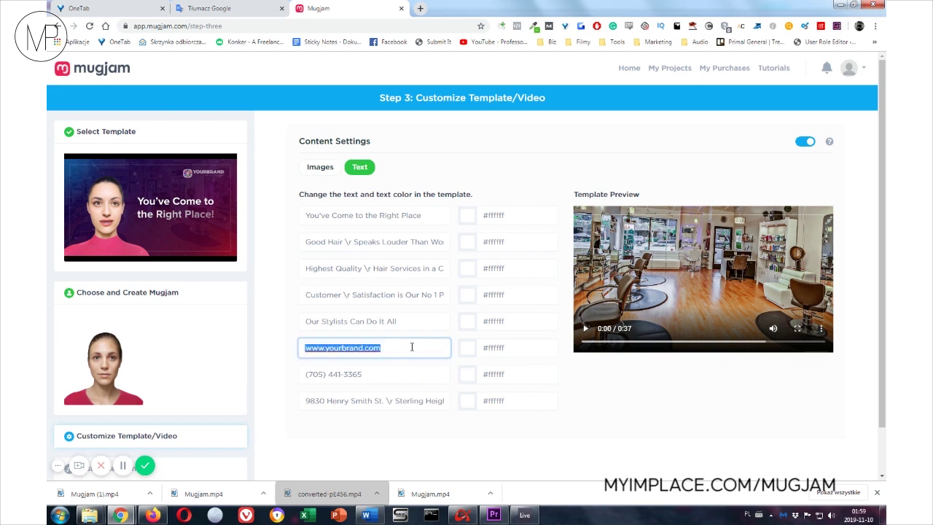
pyautogui.click(412, 348)
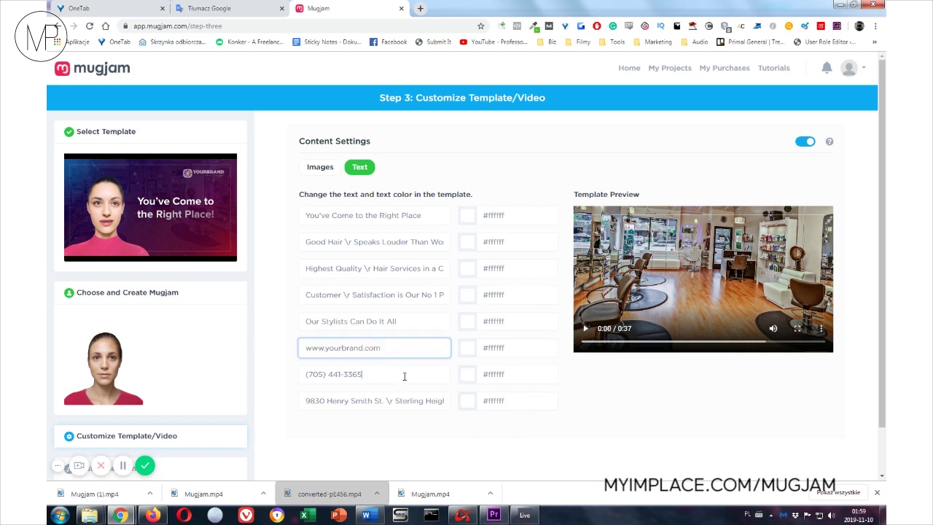
pyautogui.tripleClick(438, 377)
pyautogui.click(388, 399)
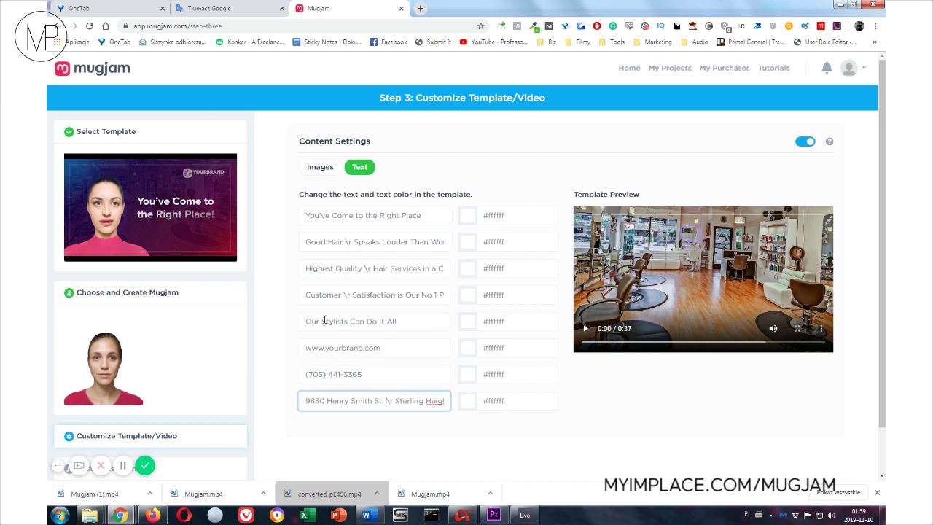
pyautogui.scroll(-1, 530, 264)
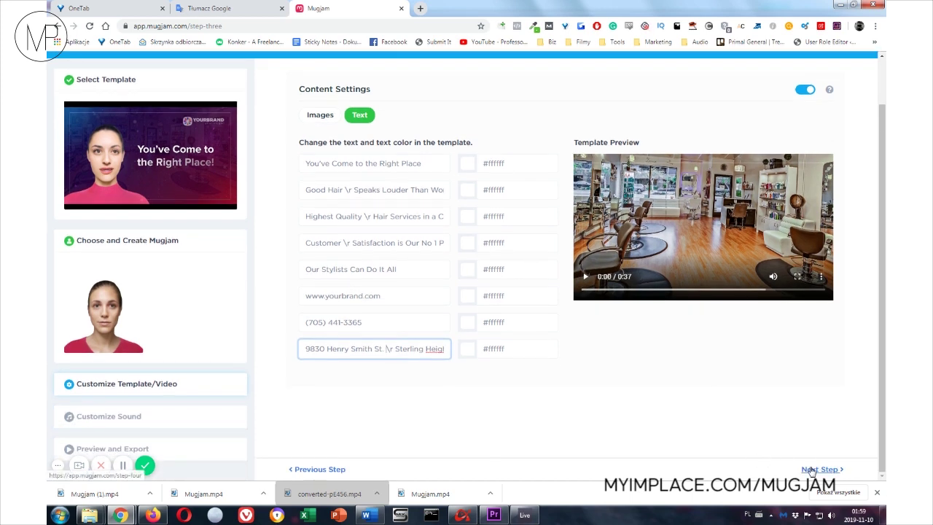
pyautogui.click(818, 468)
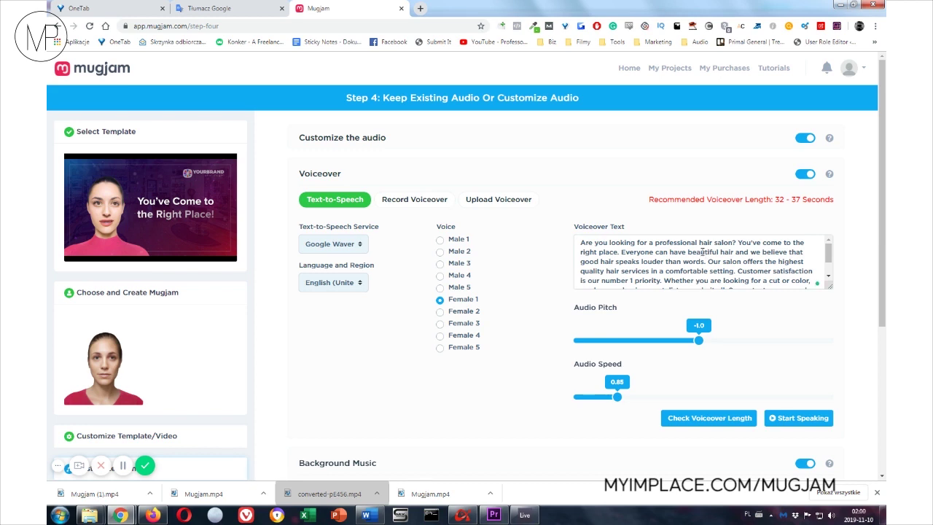
# - Replace 'hair salon' with 'car dealer' in the voiceover script and listen to it
pyautogui.moveTo(700, 244); pyautogui.dragTo(735, 245)
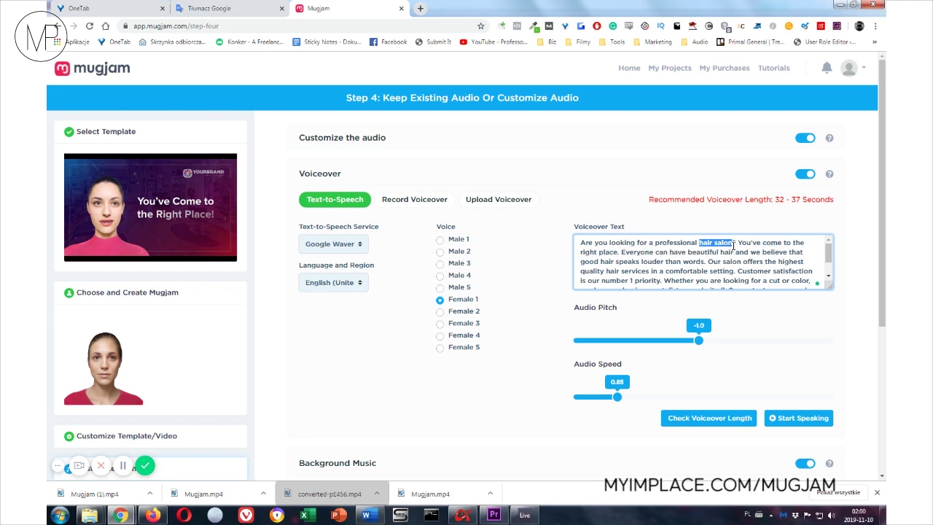
pyautogui.write('car de')
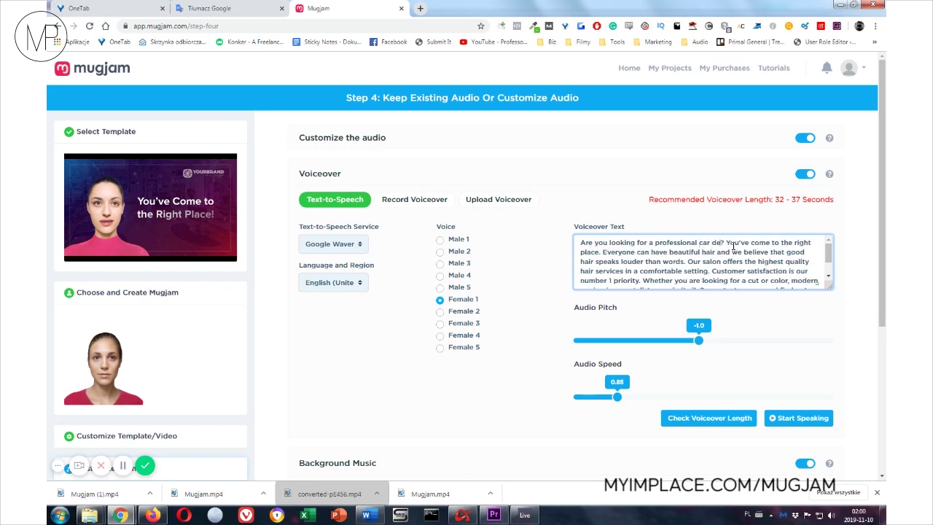
pyautogui.write('aler')
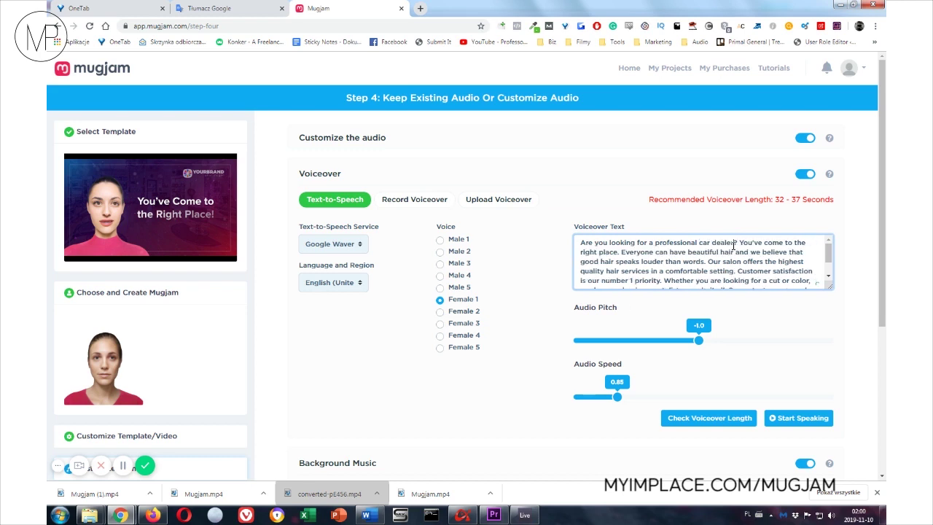
pyautogui.click(788, 424)
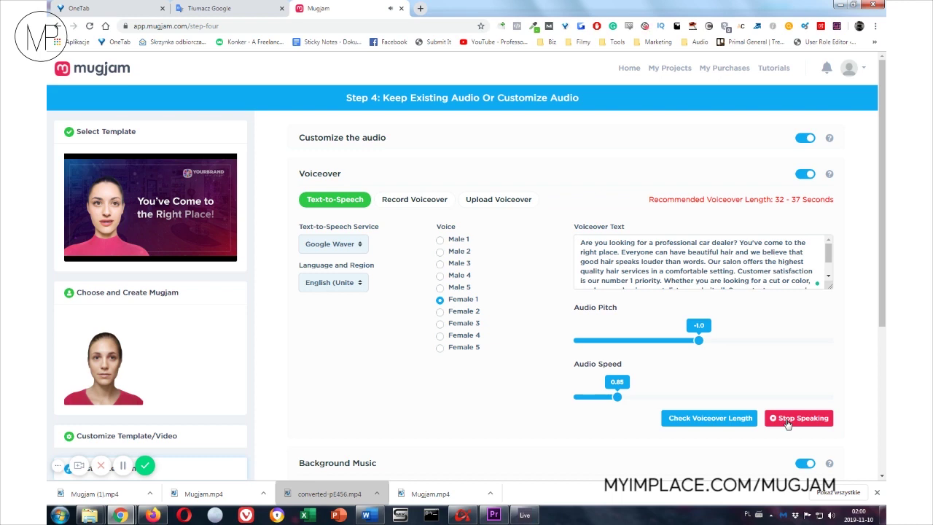
pyautogui.click(787, 424)
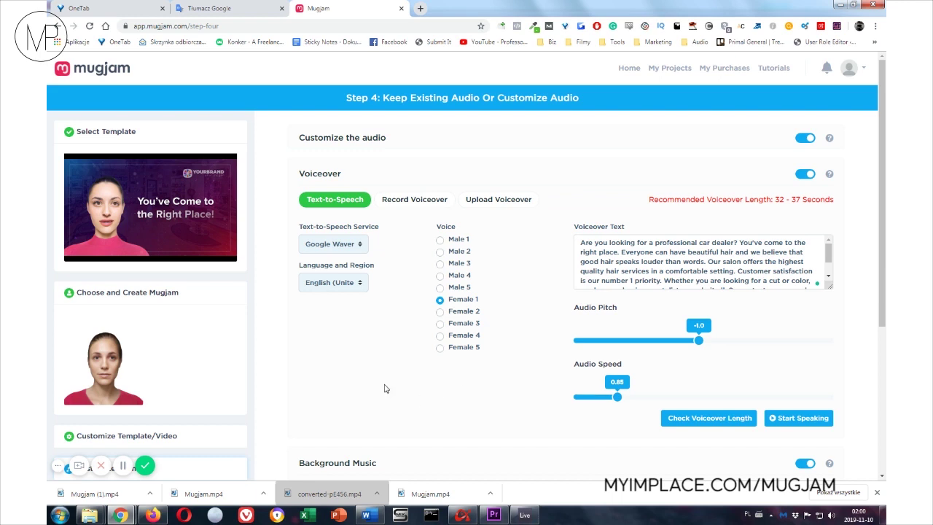
# - Turn the background music on with the Hair Salon track
pyautogui.scroll(-2, 386, 385)
pyautogui.scroll(-1, 635, 459)
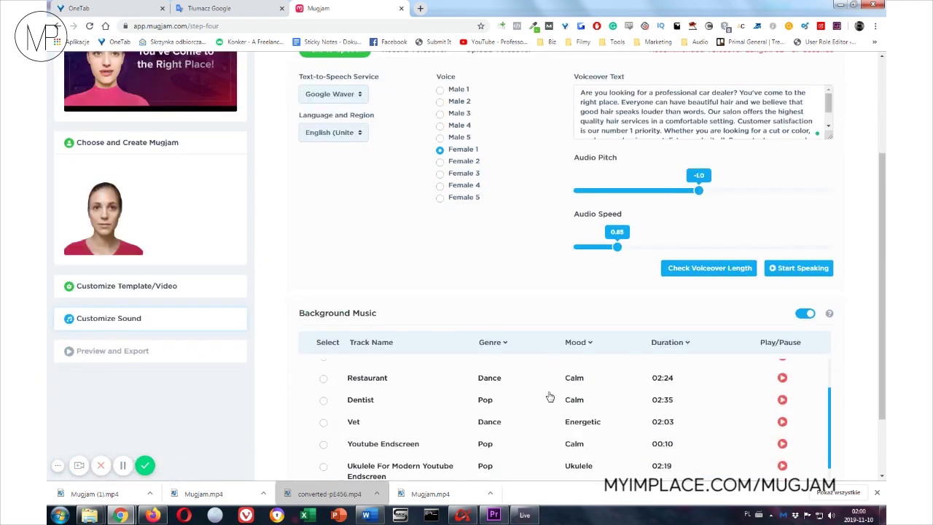
pyautogui.scroll(-1, 489, 390)
pyautogui.scroll(1, 556, 358)
pyautogui.scroll(3, 756, 352)
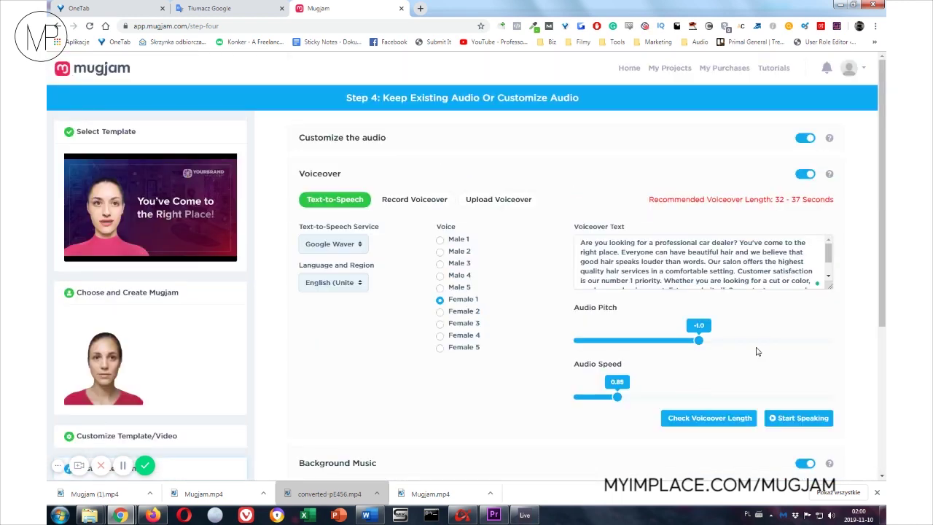
pyautogui.click(804, 463)
pyautogui.scroll(-2, 729, 423)
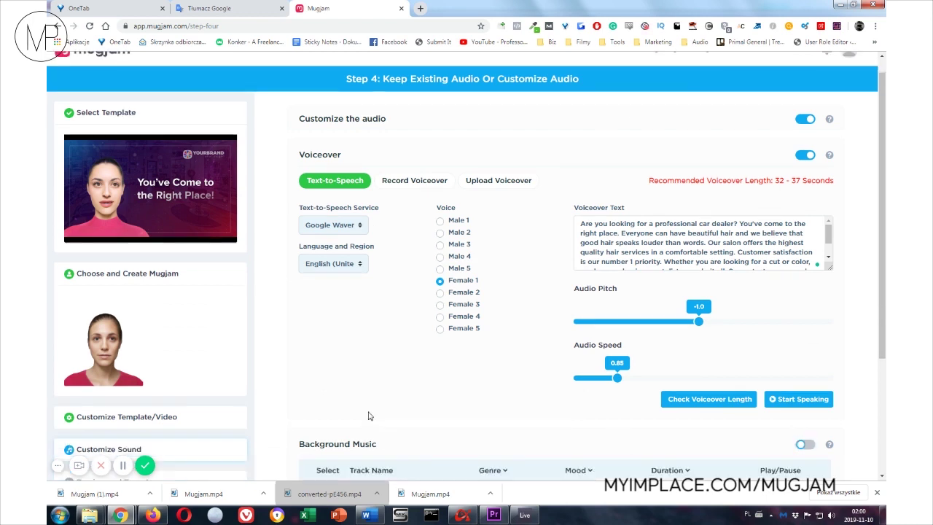
pyautogui.click(804, 315)
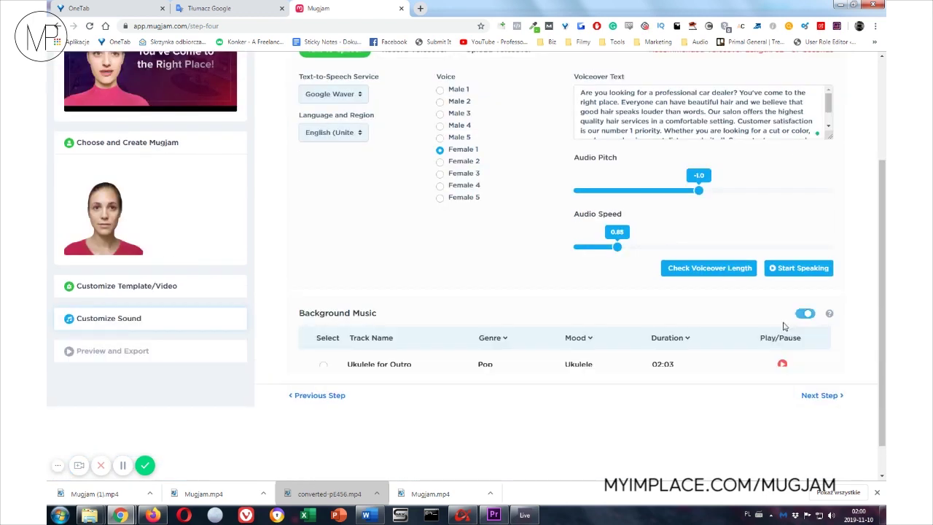
# - Leave the voiceover language unchanged and proceed to preview and export
pyautogui.scroll(-1, 422, 267)
pyautogui.scroll(3, 548, 285)
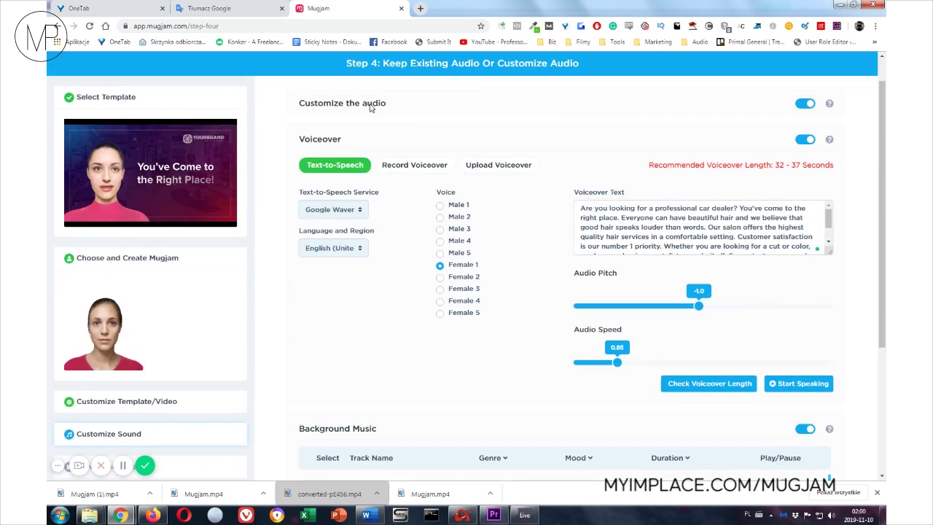
pyautogui.click(328, 249)
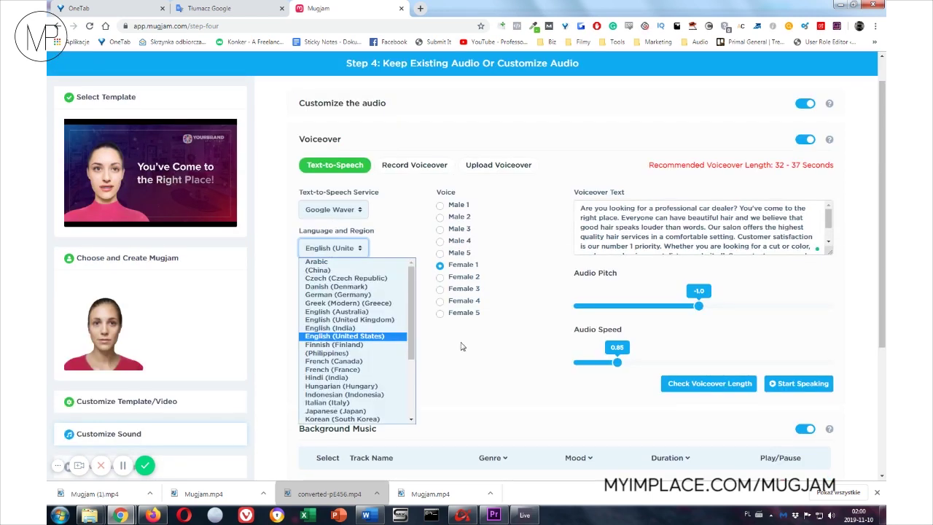
pyautogui.click(472, 318)
pyautogui.scroll(-3, 493, 294)
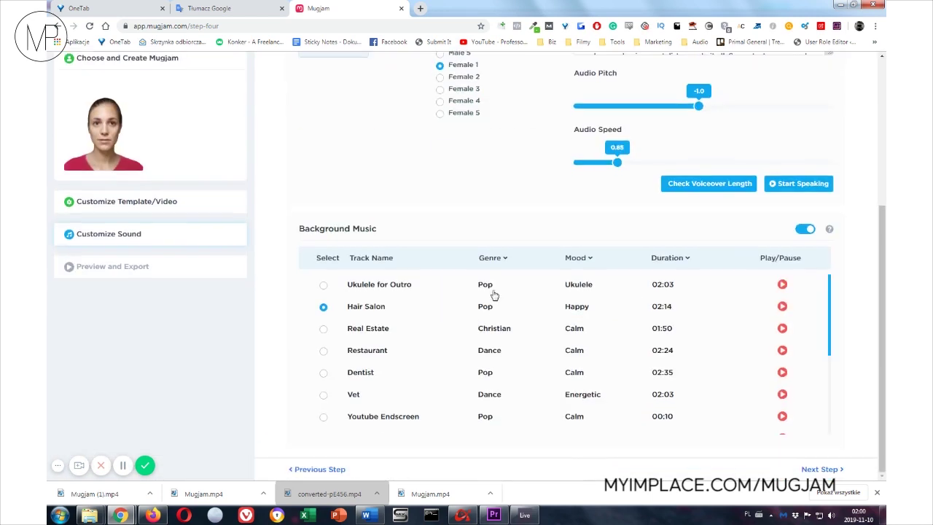
pyautogui.click(822, 473)
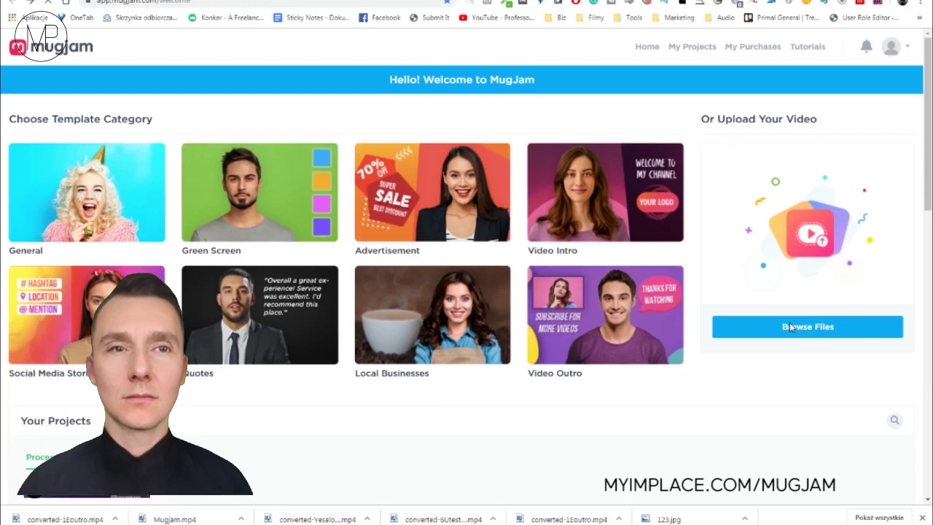
# - Open the Upload Your Video dialog from the welcome page
pyautogui.click(791, 327)
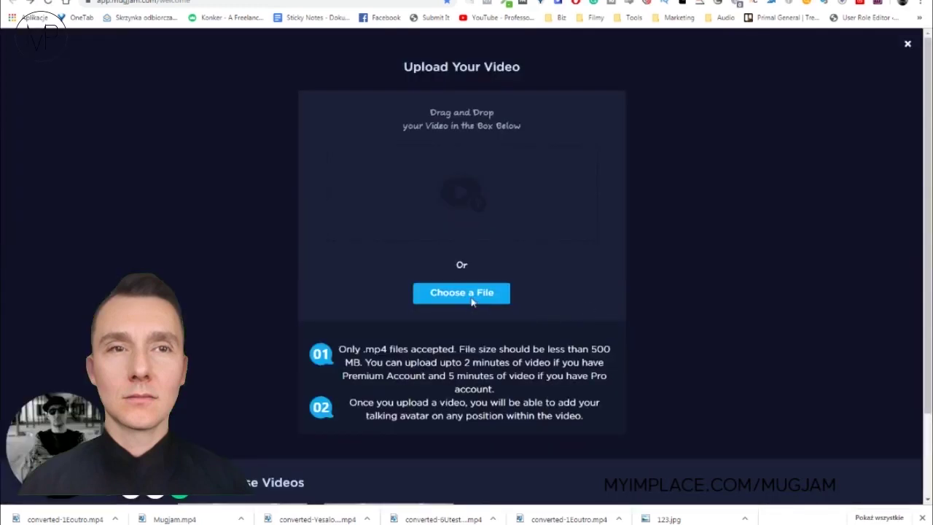
# - Upload converted-nttext intor.mp4 by dragging it from Explorer into the drop box
pyautogui.moveTo(253, 522)
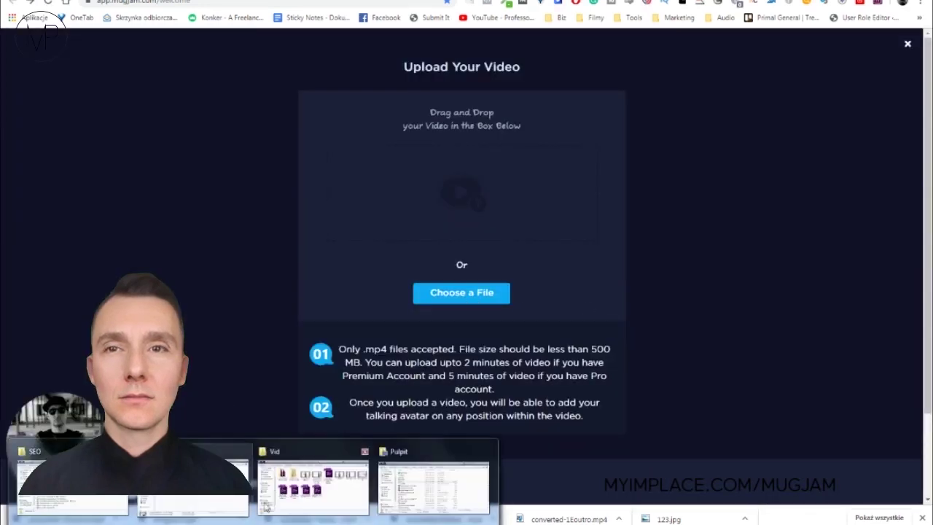
pyautogui.click(313, 477)
pyautogui.moveTo(523, 84); pyautogui.dragTo(752, 230)
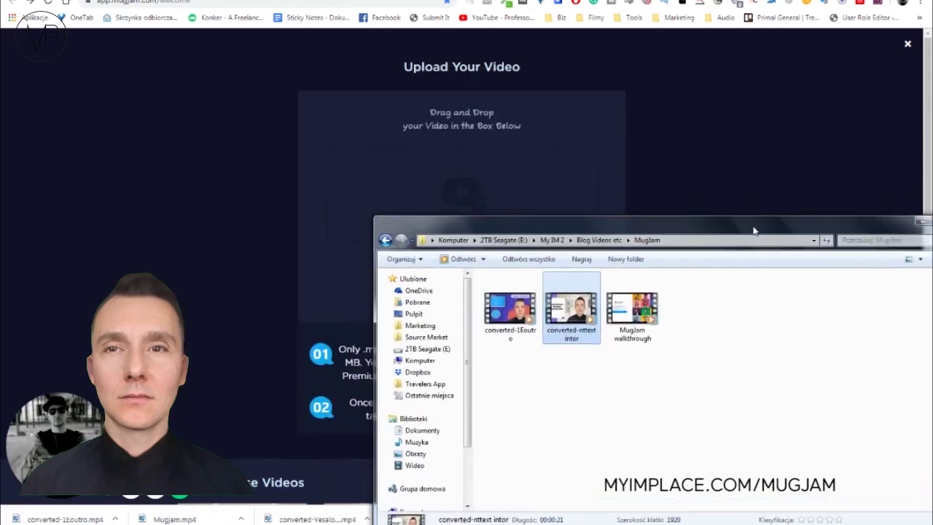
pyautogui.moveTo(581, 306); pyautogui.dragTo(489, 167)
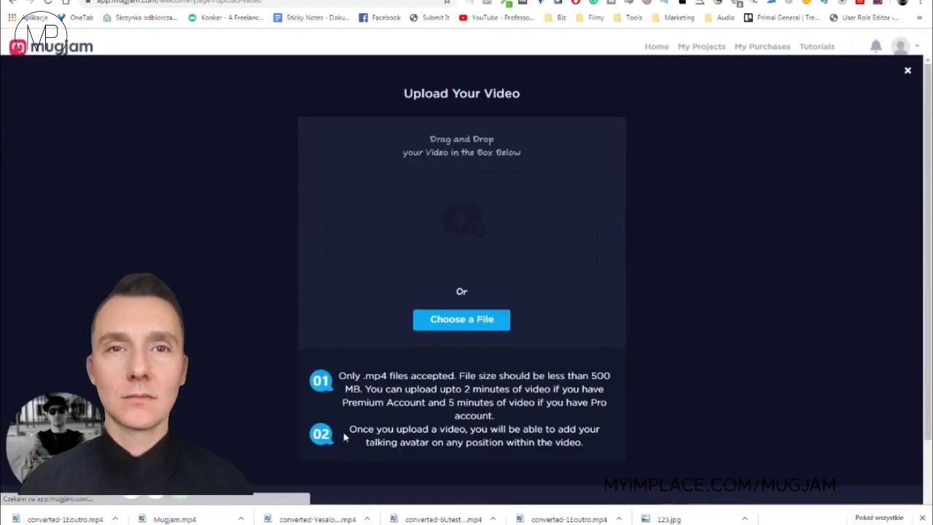
pyautogui.scroll(-2, 345, 436)
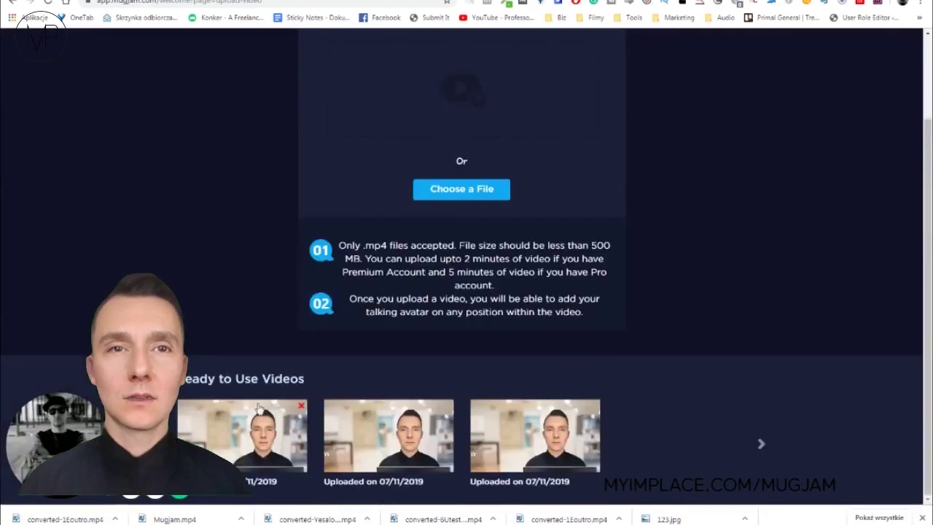
# - Create a project named qaaaa from the uploaded intro video
pyautogui.click(249, 430)
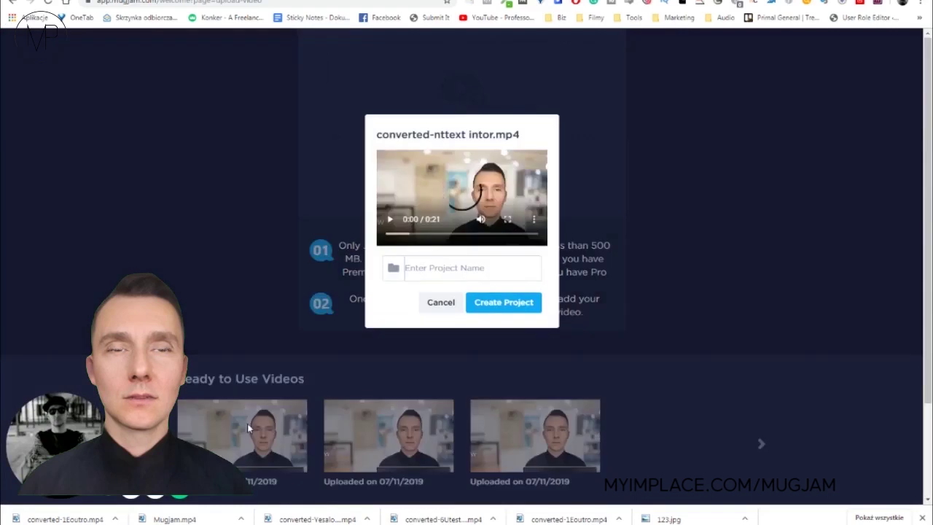
pyautogui.click(496, 270)
pyautogui.write('qaaaa')
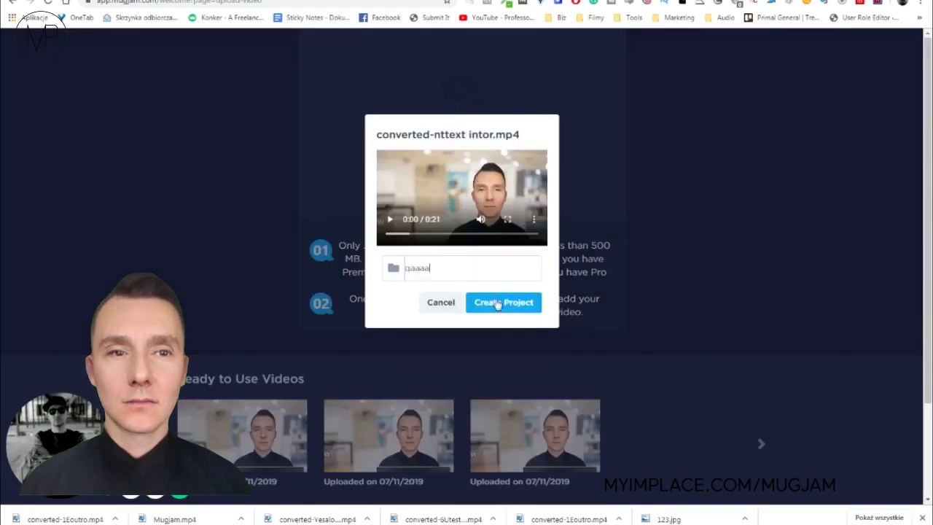
pyautogui.click(501, 308)
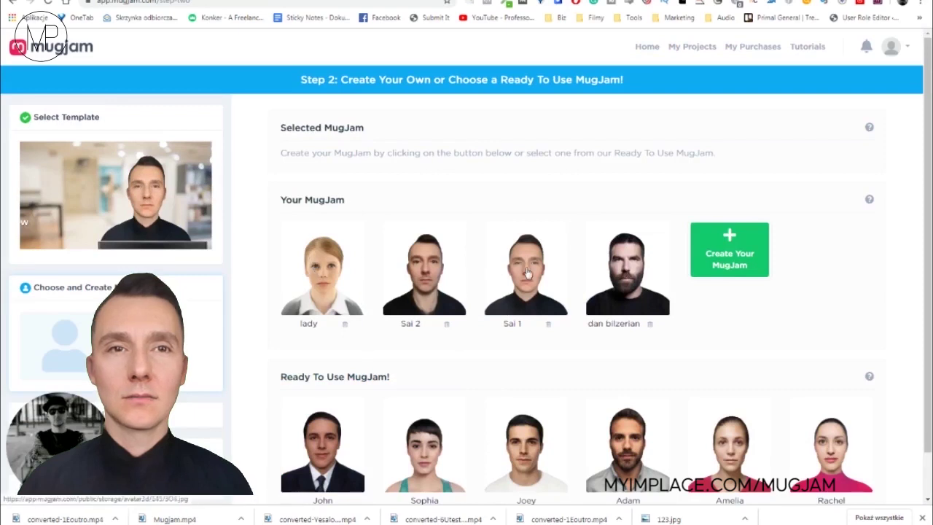
# - Choose the bearded avatar from Your MugJam for the intro video
pyautogui.click(627, 280)
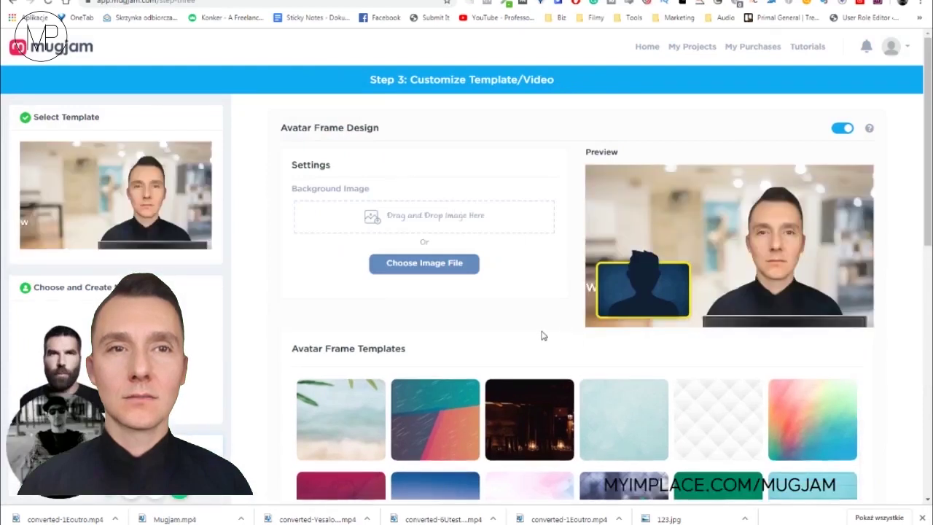
pyautogui.scroll(-5, 544, 342)
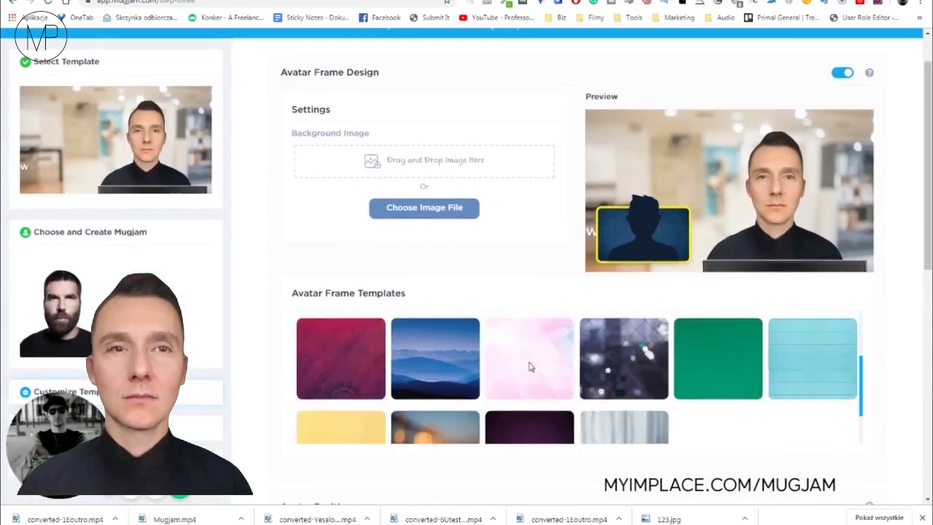
pyautogui.scroll(-3, 488, 248)
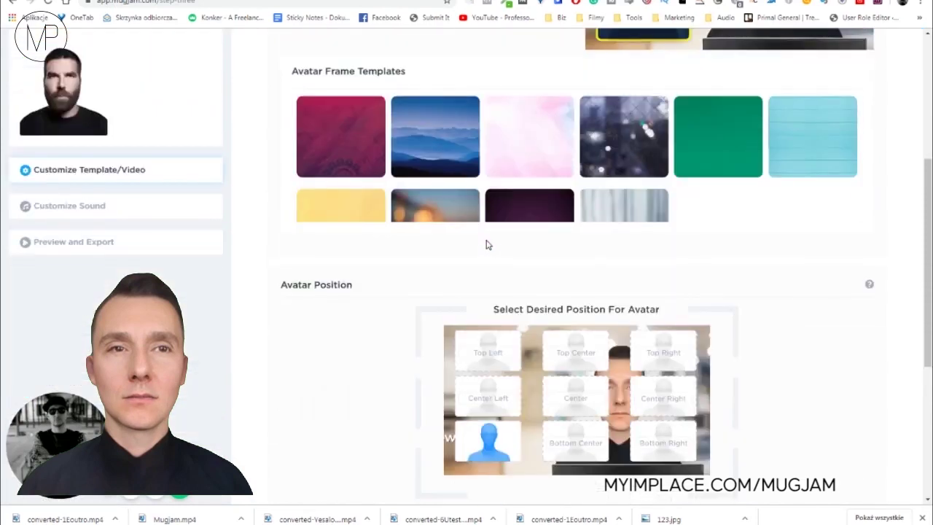
pyautogui.scroll(1, 458, 209)
pyautogui.scroll(1, 458, 209)
pyautogui.scroll(2, 431, 382)
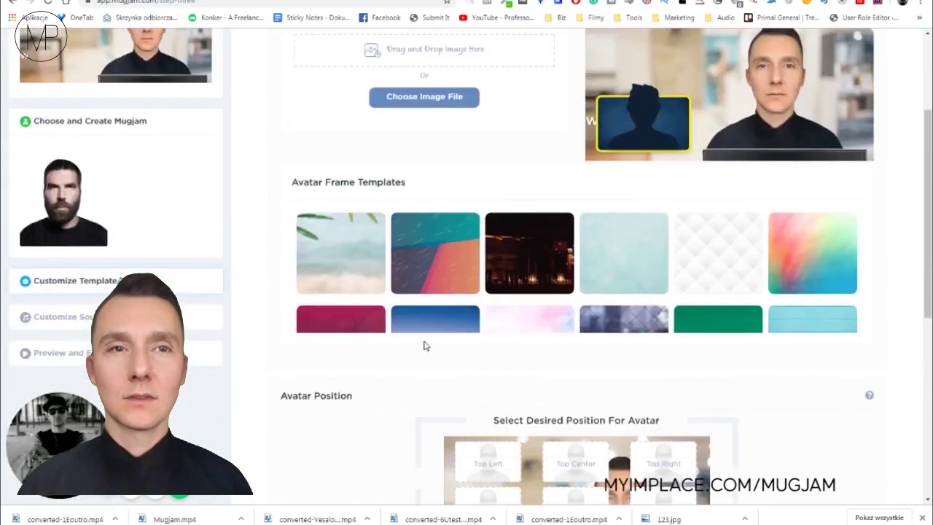
pyautogui.scroll(-3, 425, 346)
# - Place the avatar at Bottom Left, raise head size to 4, and continue
pyautogui.click(570, 336)
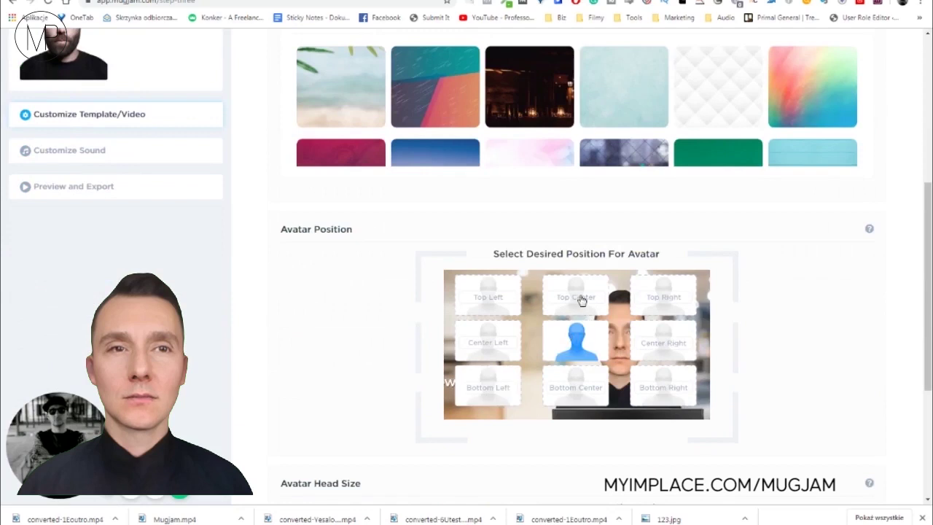
pyautogui.click(582, 299)
pyautogui.click(665, 288)
pyautogui.click(482, 398)
pyautogui.scroll(-3, 302, 345)
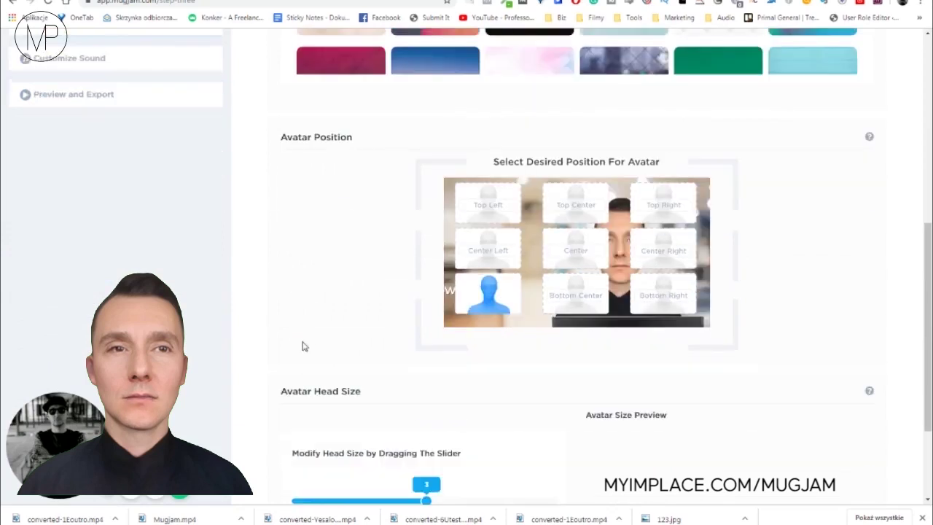
pyautogui.moveTo(431, 357); pyautogui.dragTo(469, 362)
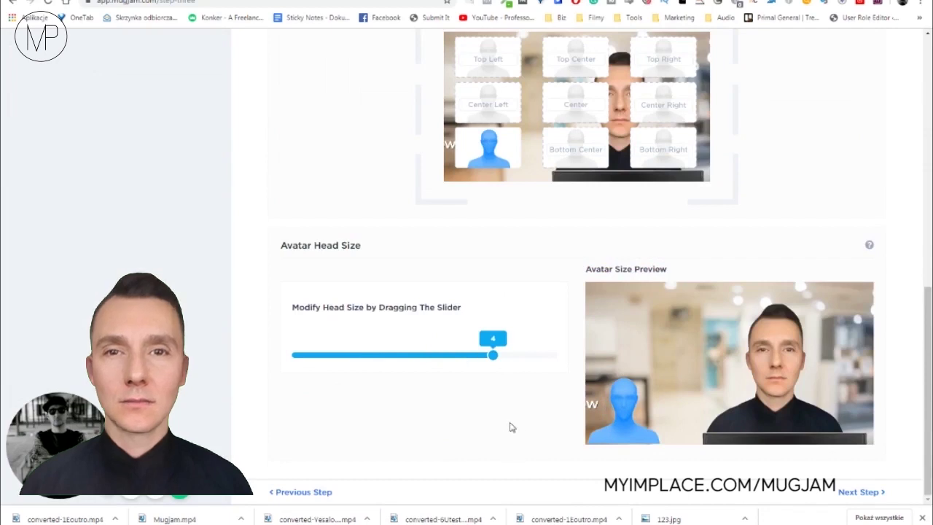
pyautogui.click(865, 494)
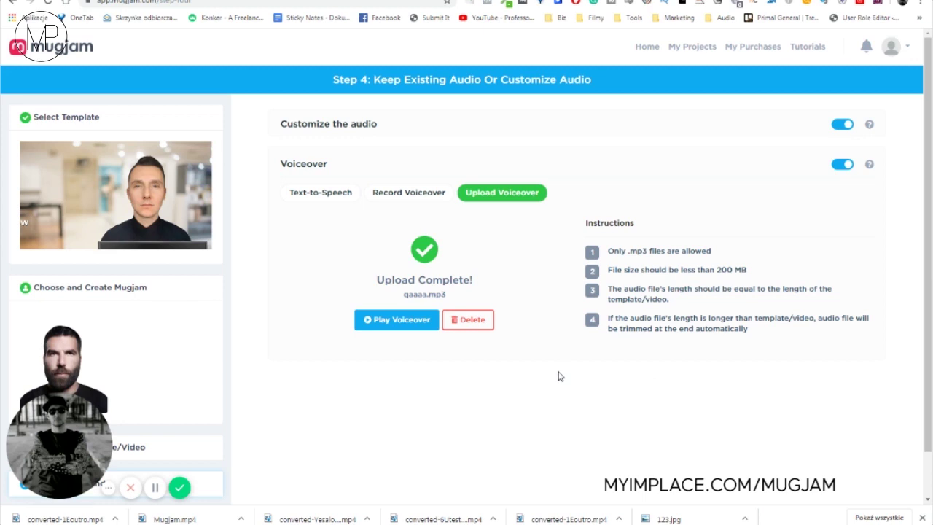
# - Briefly play back the qaaaa.mp3 voiceover, then continue to the Preview and Export step
pyautogui.click(400, 321)
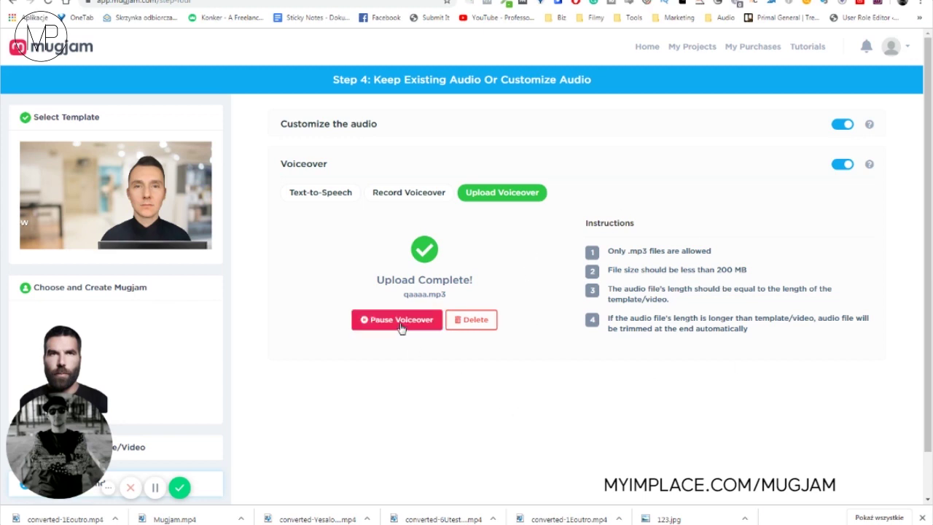
pyautogui.click(401, 321)
pyautogui.scroll(-1, 417, 142)
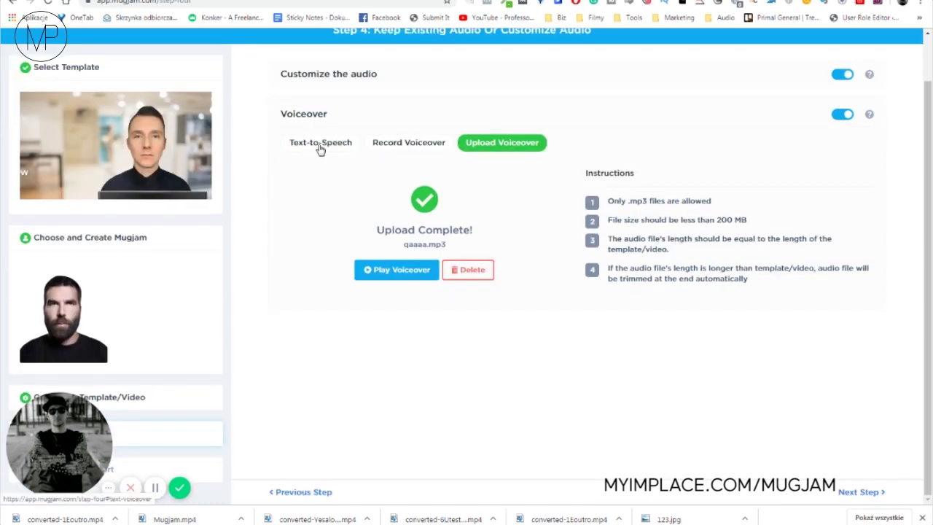
pyautogui.click(860, 492)
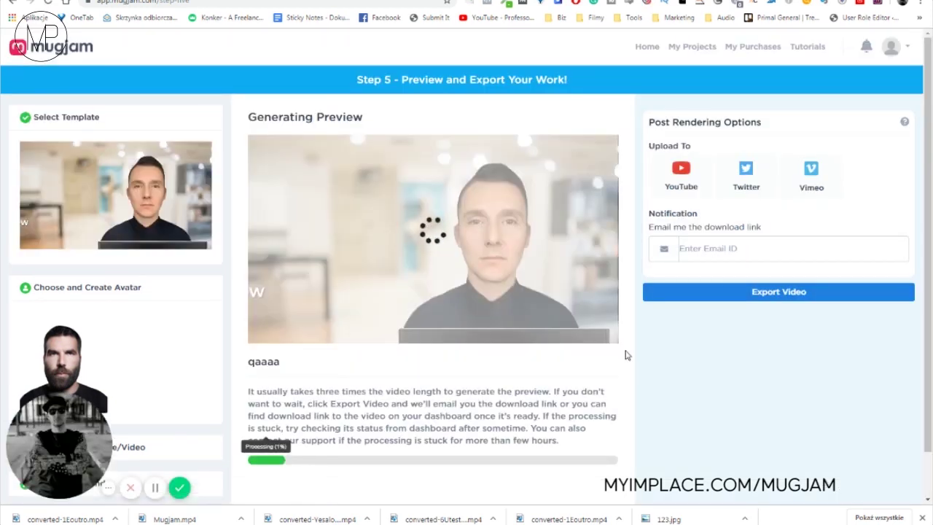
# - Play the rendered qaaaa preview with the bearded avatar overlay and pause it at 0:12
pyautogui.click(261, 316)
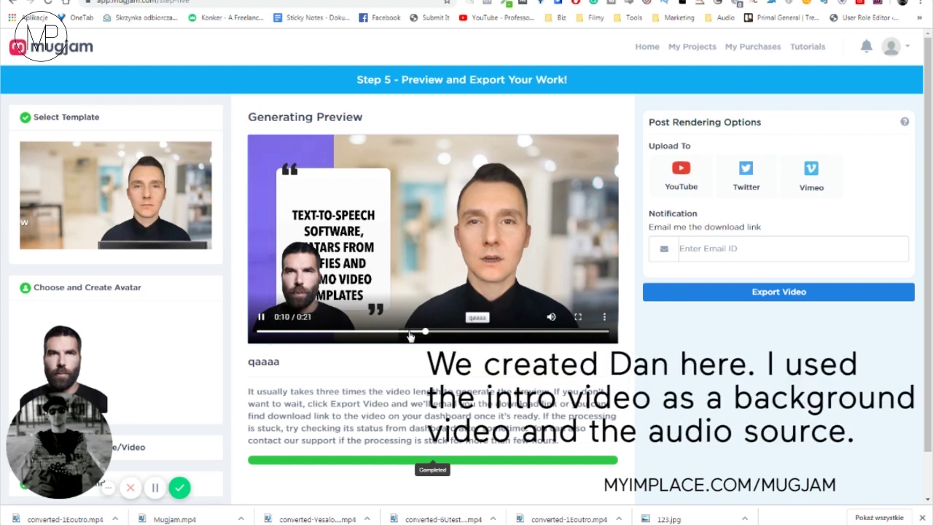
pyautogui.click(261, 318)
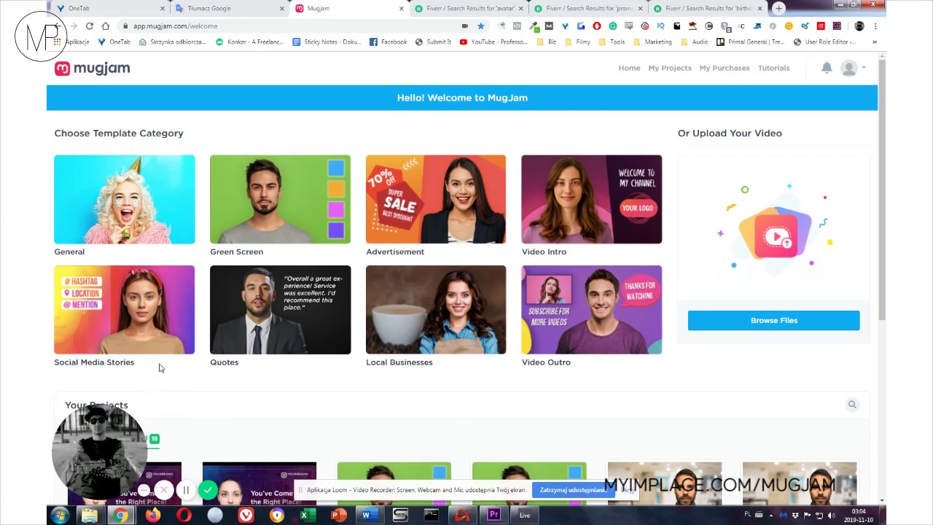
pyautogui.click(120, 186)
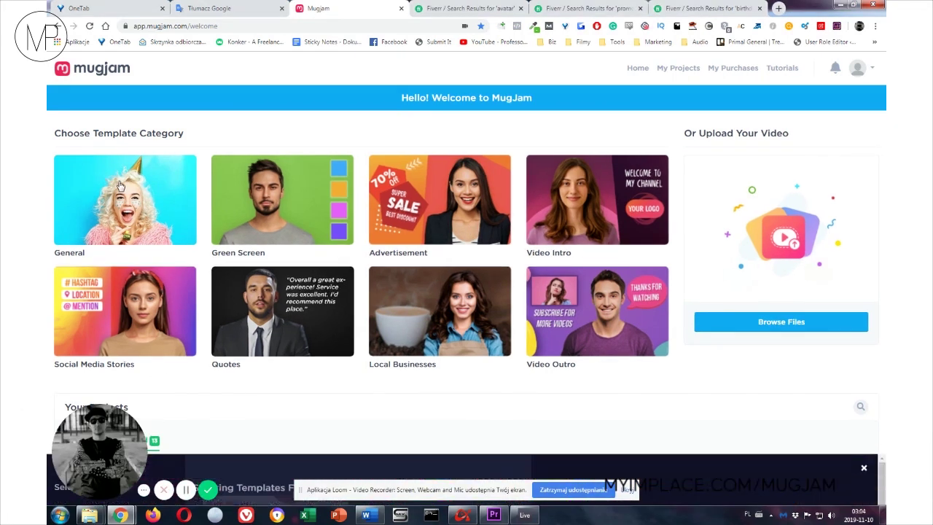
pyautogui.click(269, 161)
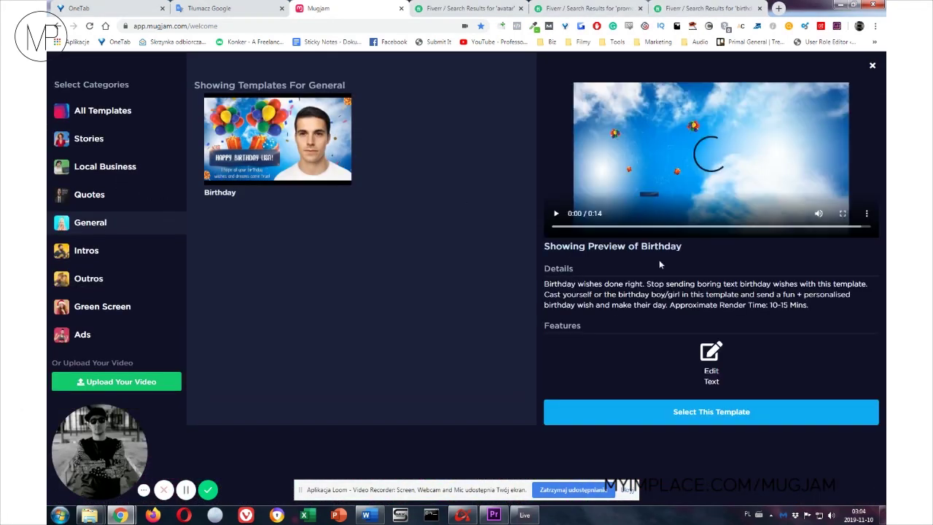
pyautogui.click(556, 214)
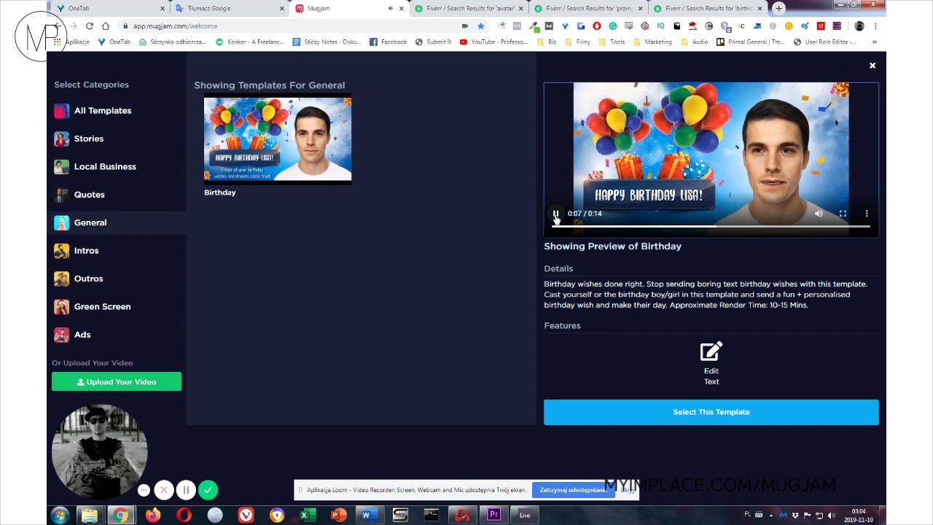
pyautogui.click(556, 215)
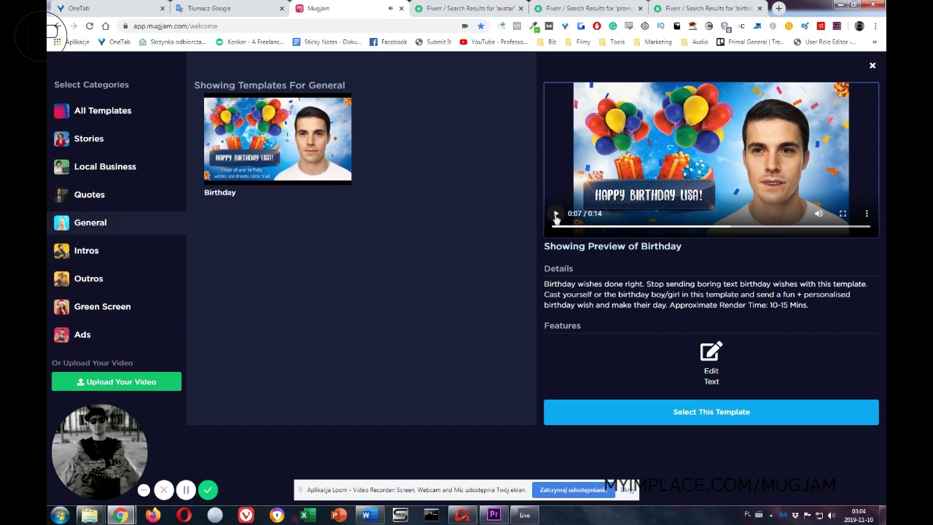